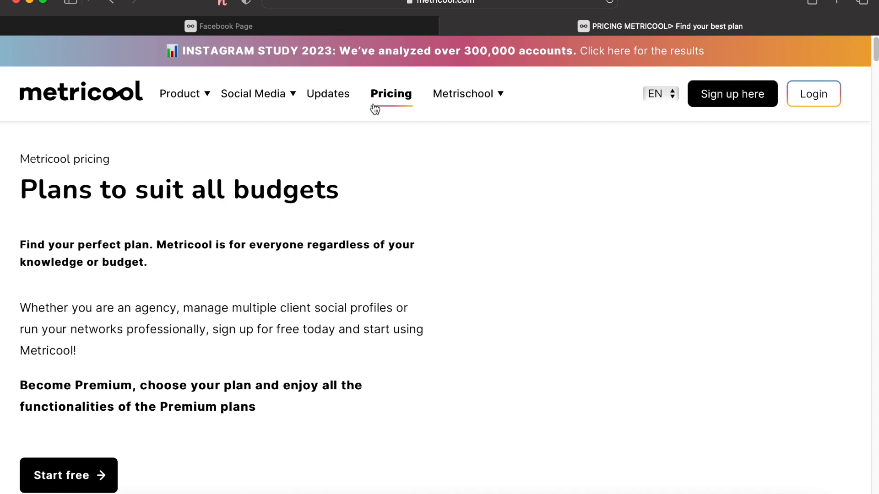
Review the Free, Starter, Advanced and Enterprise plans on the Metricool pricing page
{"action": "scroll", "coordinate": [375, 109], "scroll_direction": "down", "scroll_amount": 10}
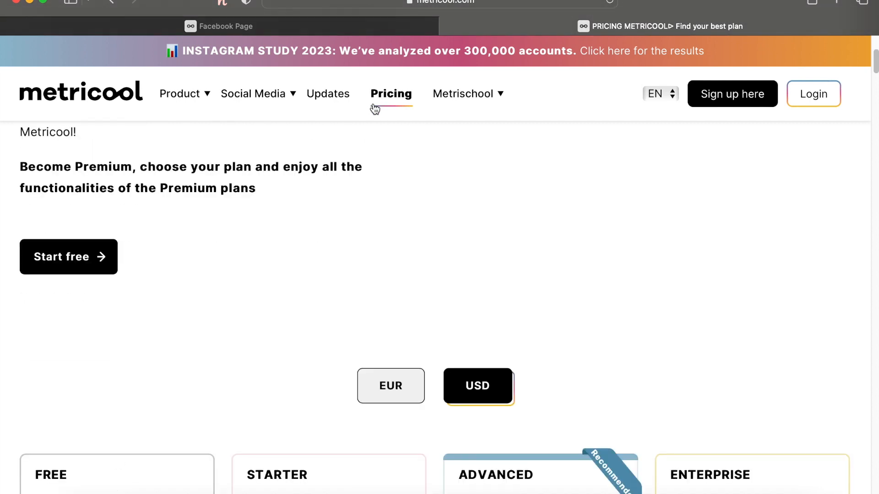
{"action": "scroll", "coordinate": [374, 110], "scroll_direction": "down", "scroll_amount": 2}
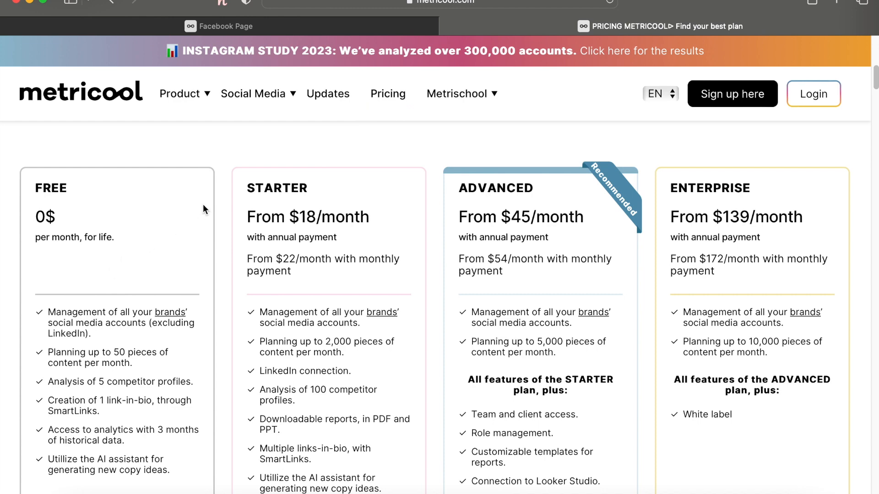
{"action": "scroll", "coordinate": [223, 174], "scroll_direction": "down", "scroll_amount": 3}
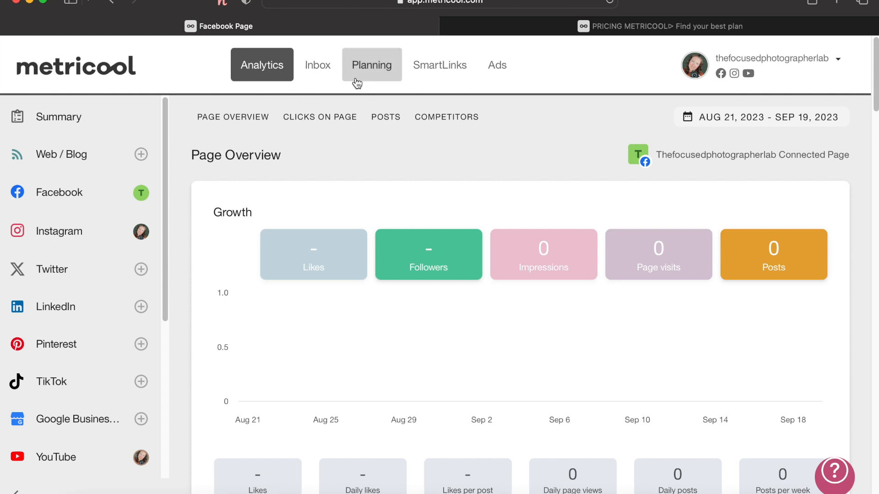
Open the analytics section and check which brands are available to switch to in the account
{"action": "left_click", "coordinate": [263, 75]}
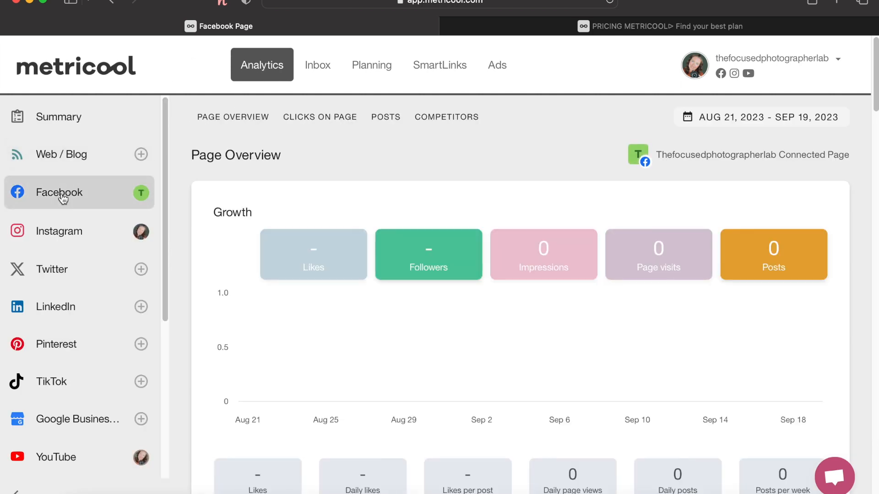
{"action": "left_click", "coordinate": [832, 64]}
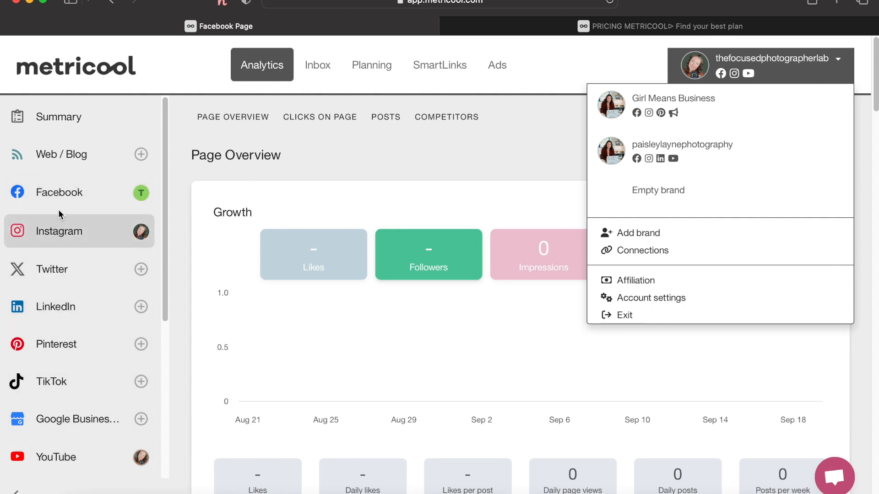
{"action": "left_click", "coordinate": [778, 63]}
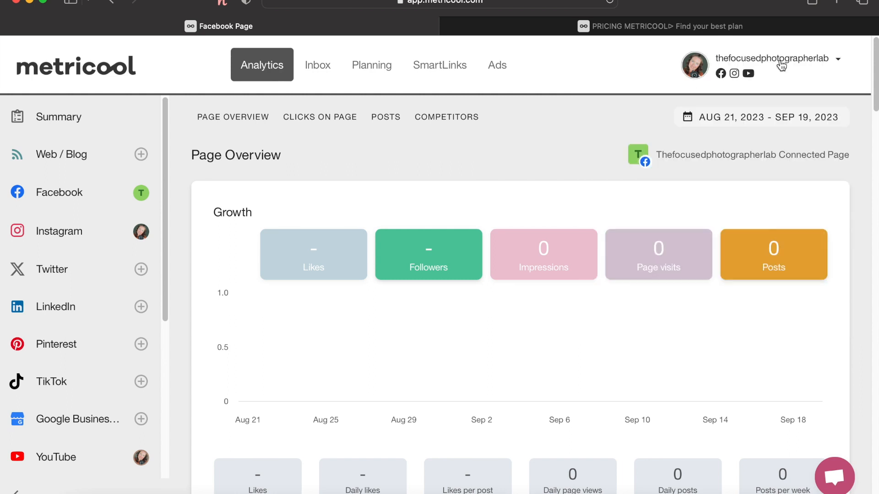
Open the YouTube analytics and examine the channel's growth and balance of subscribers
{"action": "left_click", "coordinate": [64, 457]}
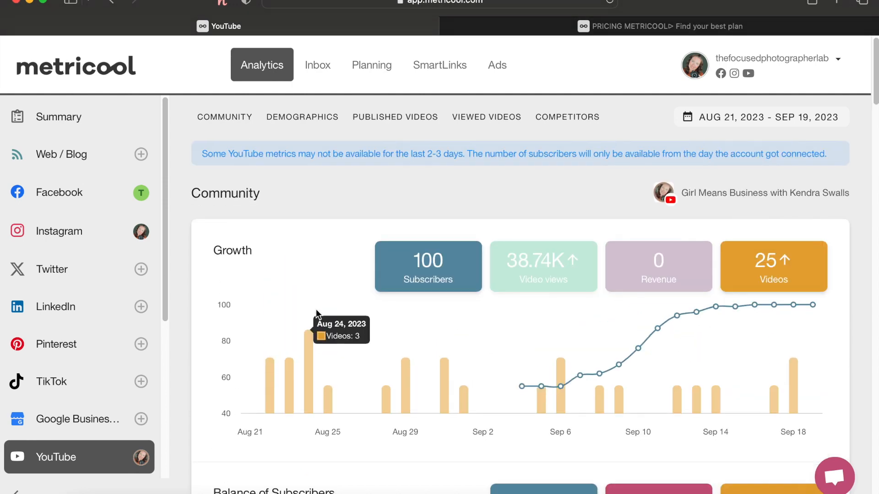
{"action": "scroll", "coordinate": [316, 309], "scroll_direction": "down", "scroll_amount": 2}
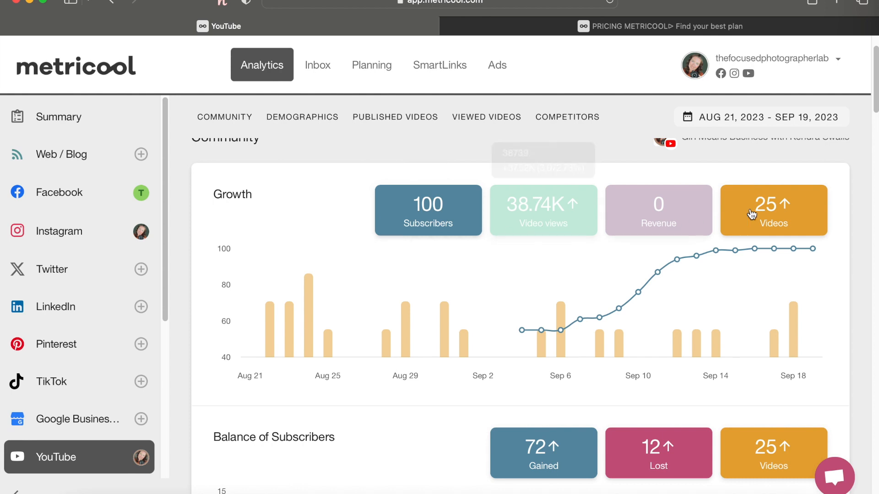
{"action": "scroll", "coordinate": [353, 390], "scroll_direction": "down", "scroll_amount": 6}
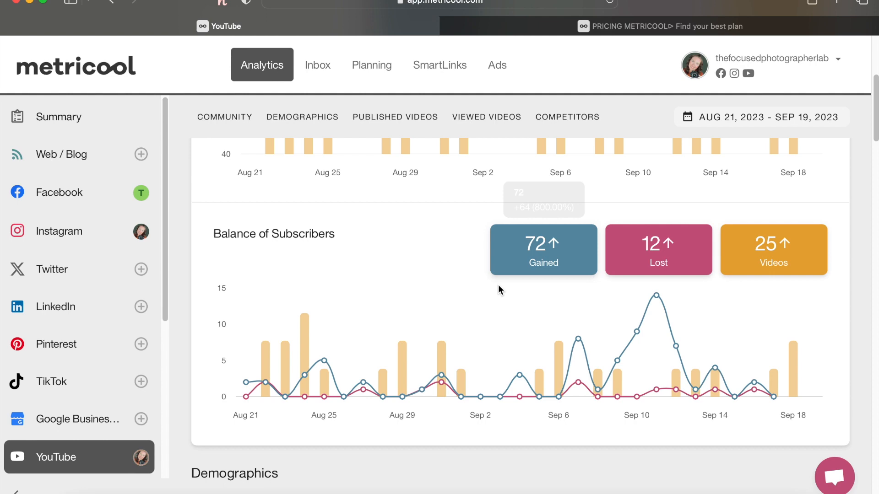
{"action": "scroll", "coordinate": [472, 319], "scroll_direction": "down", "scroll_amount": 4}
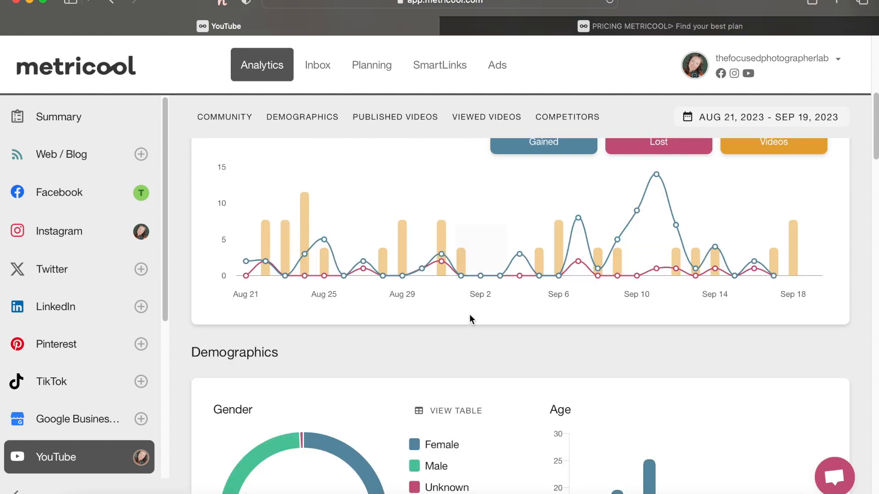
Examine the YouTube audience demographics by gender, age and country, along with the traffic sources
{"action": "scroll", "coordinate": [469, 319], "scroll_direction": "down", "scroll_amount": 6}
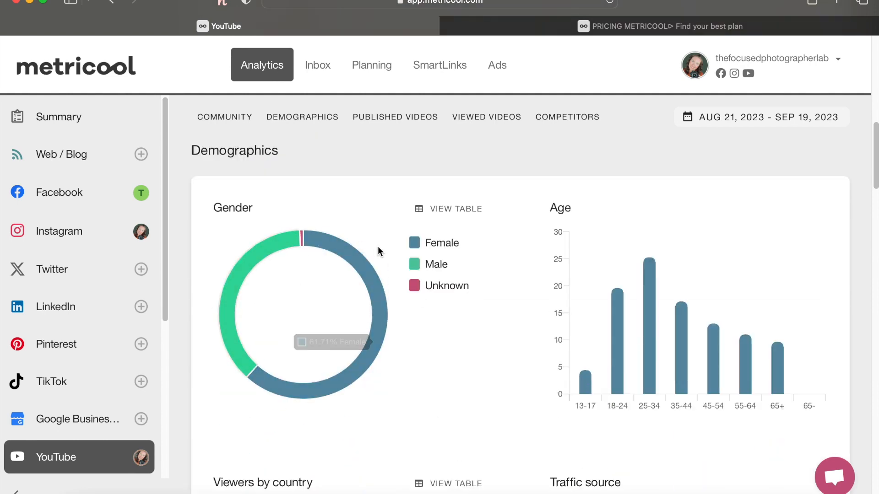
{"action": "scroll", "coordinate": [424, 268], "scroll_direction": "down", "scroll_amount": 5}
{"action": "scroll", "coordinate": [424, 269], "scroll_direction": "down", "scroll_amount": 3}
{"action": "mouse_move", "coordinate": [363, 313]}
{"action": "scroll", "coordinate": [384, 289], "scroll_direction": "down", "scroll_amount": 8}
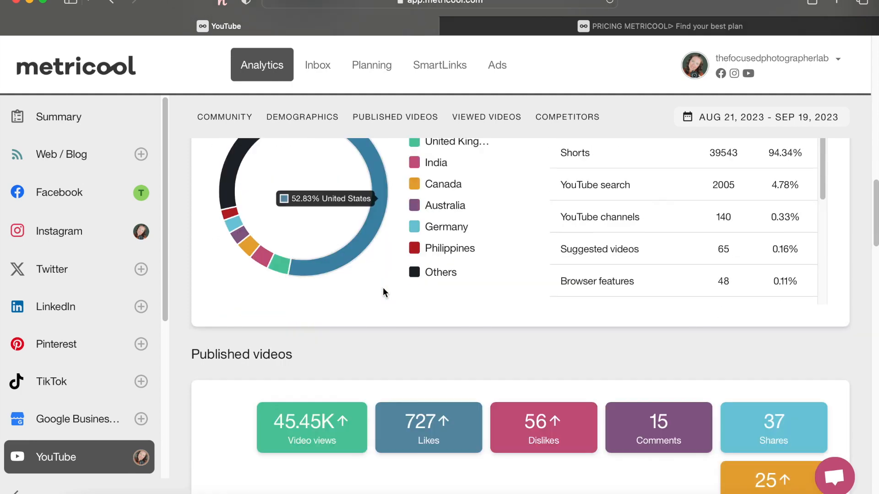
Open the Instagram analytics and examine the account's growth and balance of followers
{"action": "left_click", "coordinate": [61, 237]}
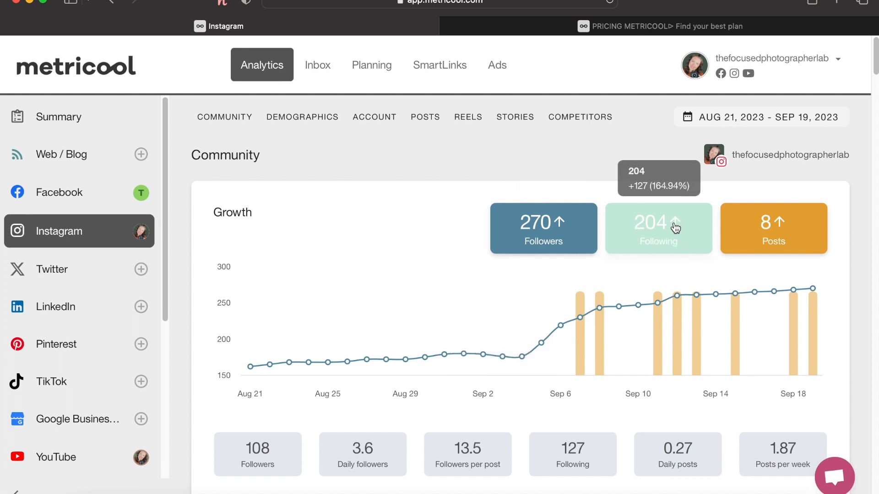
{"action": "scroll", "coordinate": [276, 249], "scroll_direction": "down", "scroll_amount": 5}
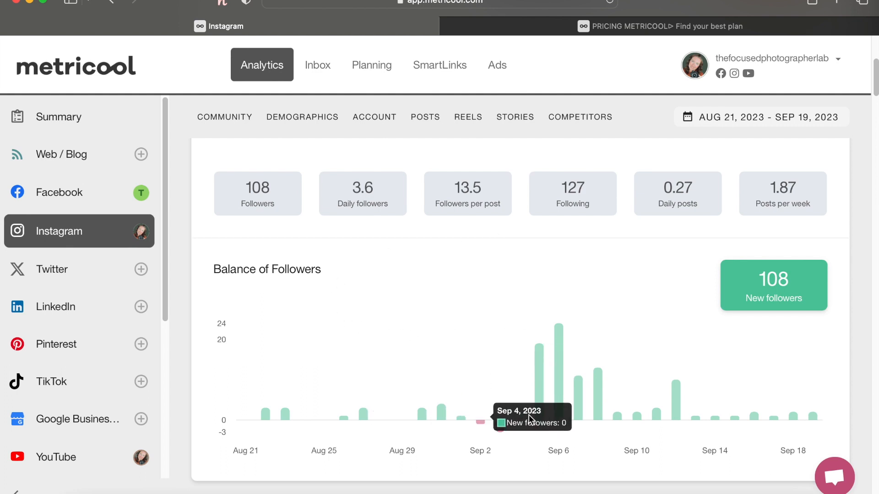
{"action": "scroll", "coordinate": [606, 366], "scroll_direction": "down", "scroll_amount": 3}
{"action": "scroll", "coordinate": [607, 371], "scroll_direction": "down", "scroll_amount": 3}
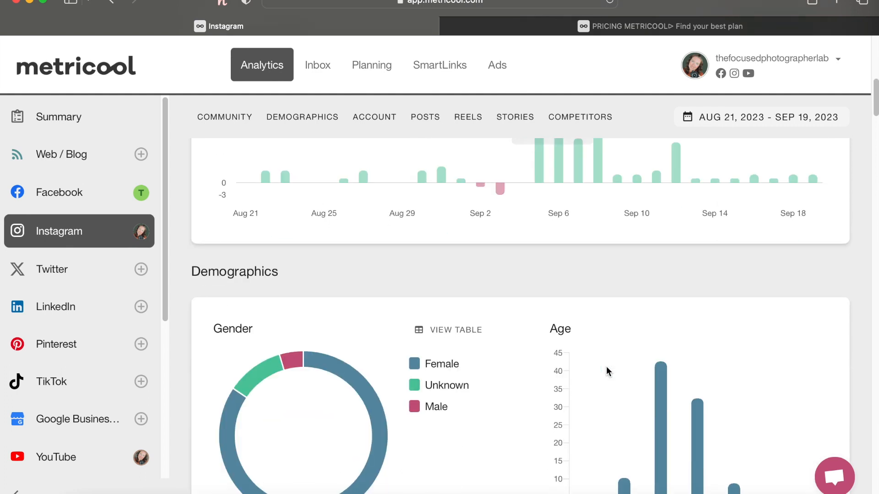
Examine the Instagram followers by country and city, and the account's click statistics
{"action": "scroll", "coordinate": [450, 316], "scroll_direction": "down", "scroll_amount": 5}
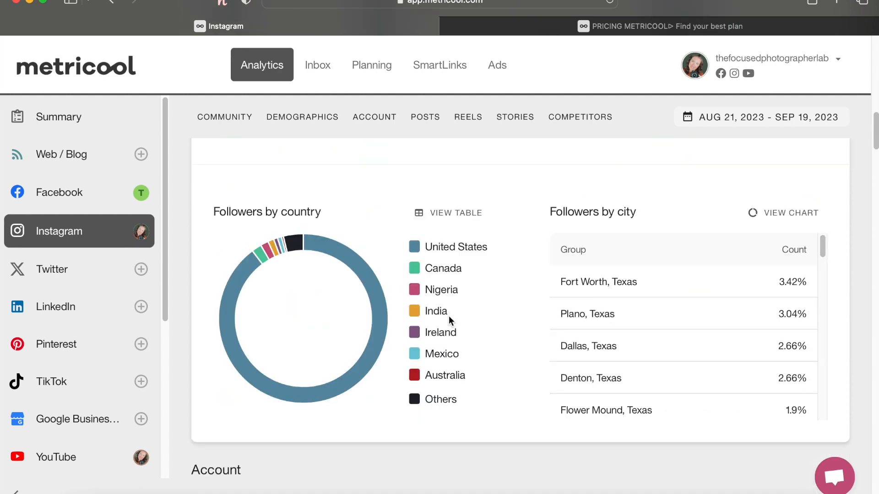
{"action": "scroll", "coordinate": [449, 316], "scroll_direction": "down", "scroll_amount": 3}
{"action": "scroll", "coordinate": [449, 320], "scroll_direction": "down", "scroll_amount": 10}
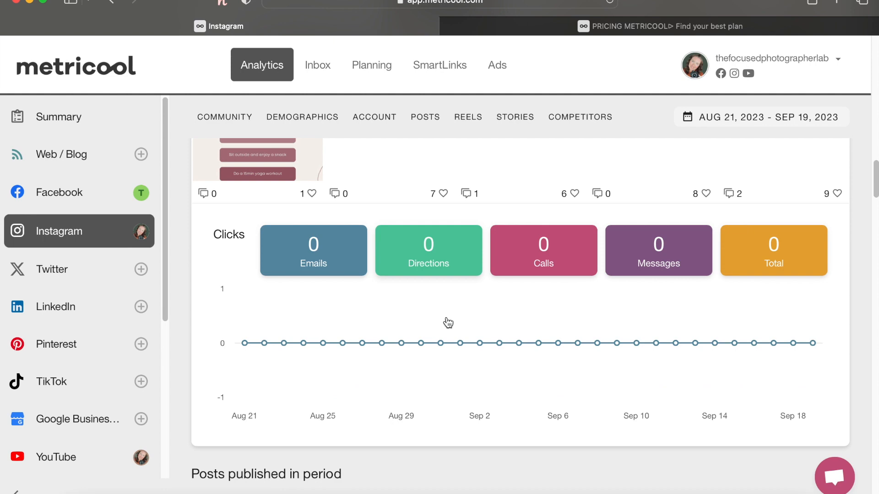
Review the Instagram posts published in the period, including post types, impressions and the list of posts
{"action": "scroll", "coordinate": [447, 323], "scroll_direction": "down", "scroll_amount": 15}
{"action": "scroll", "coordinate": [446, 317], "scroll_direction": "up", "scroll_amount": 4}
{"action": "scroll", "coordinate": [446, 318], "scroll_direction": "down", "scroll_amount": 4}
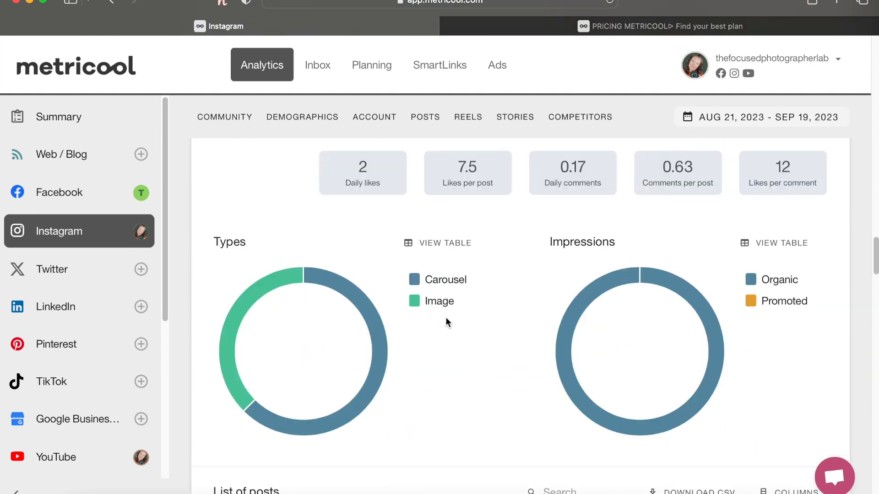
{"action": "scroll", "coordinate": [447, 318], "scroll_direction": "down", "scroll_amount": 6}
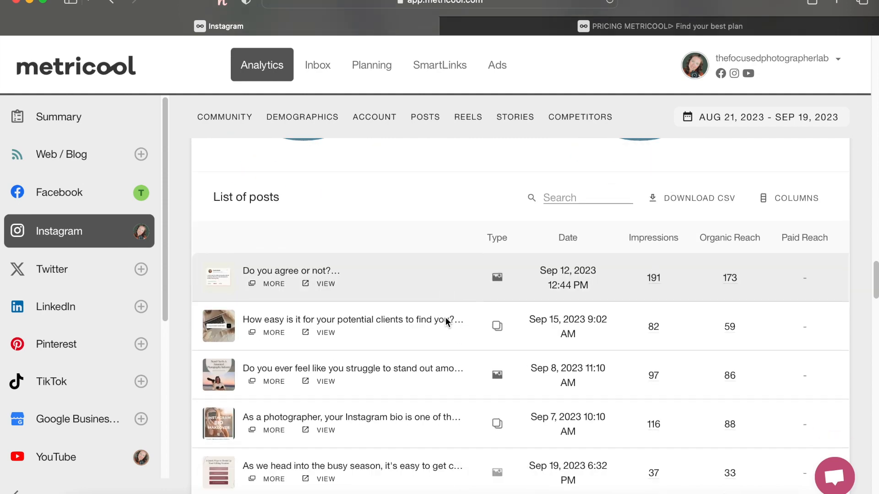
{"action": "scroll", "coordinate": [386, 282], "scroll_direction": "down", "scroll_amount": 7}
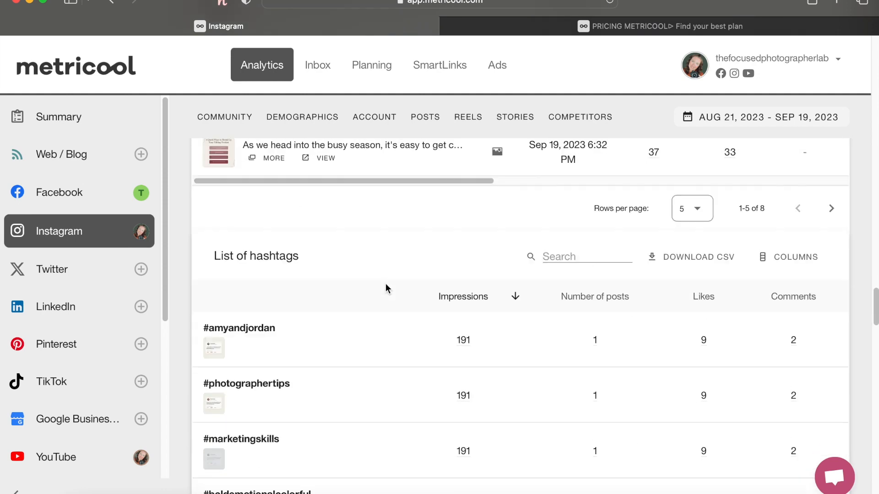
Examine the list of hashtags with their impressions, number of posts, likes and comments
{"action": "scroll", "coordinate": [385, 284], "scroll_direction": "down", "scroll_amount": 3}
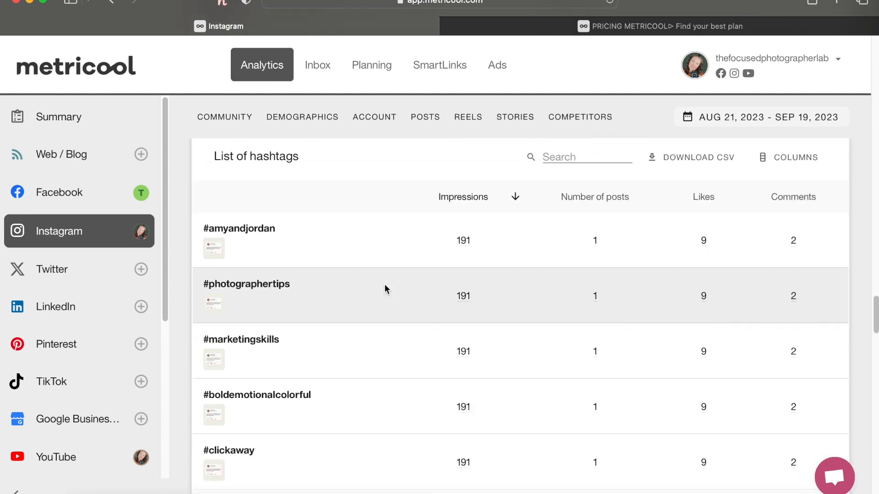
{"action": "scroll", "coordinate": [385, 284], "scroll_direction": "down", "scroll_amount": 2}
{"action": "scroll", "coordinate": [385, 284], "scroll_direction": "up", "scroll_amount": 3}
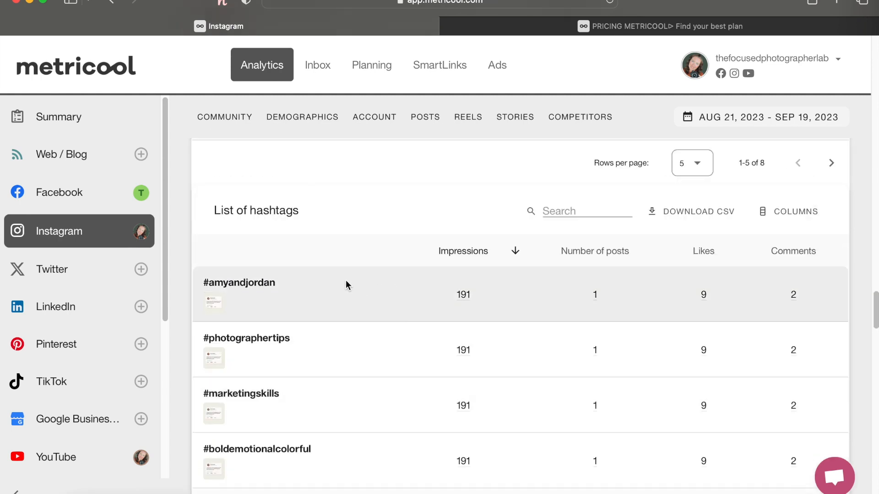
{"action": "scroll", "coordinate": [342, 281], "scroll_direction": "down", "scroll_amount": 3}
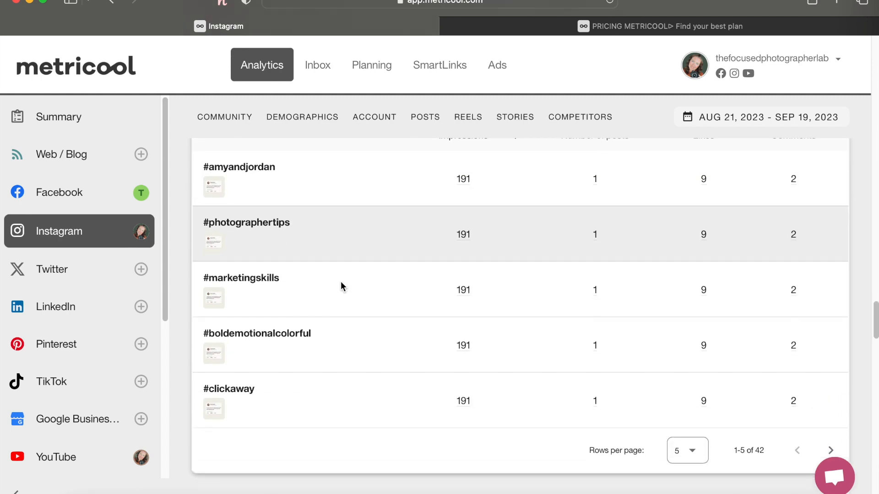
{"action": "scroll", "coordinate": [341, 287], "scroll_direction": "down", "scroll_amount": 1}
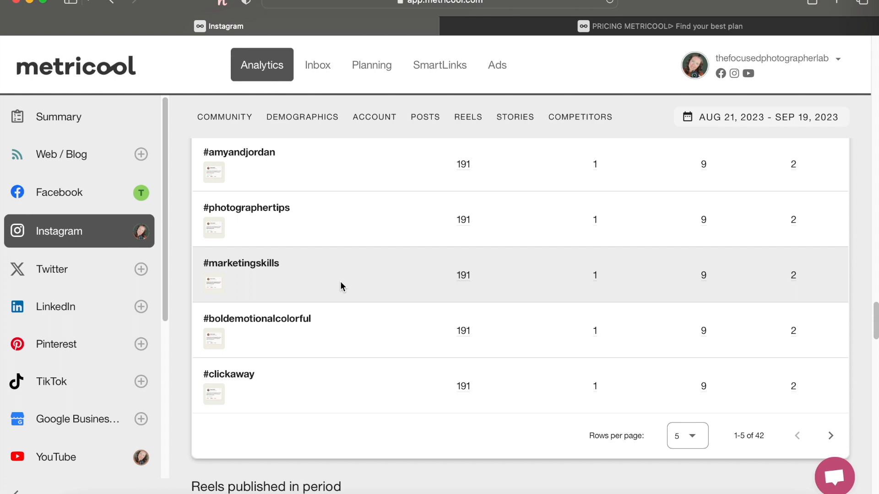
{"action": "scroll", "coordinate": [340, 287], "scroll_direction": "up", "scroll_amount": 1}
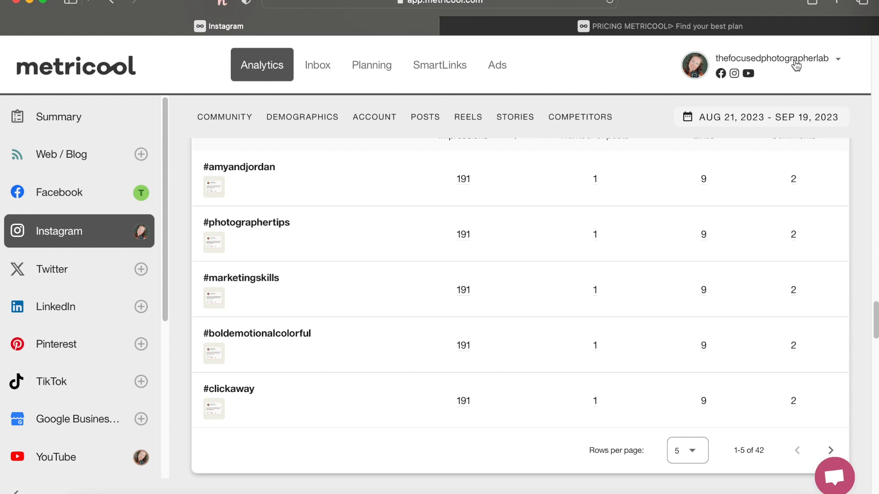
Open the inbox and browse the unresolved conversations from all connected networks
{"action": "scroll", "coordinate": [297, 261], "scroll_direction": "up", "scroll_amount": 15}
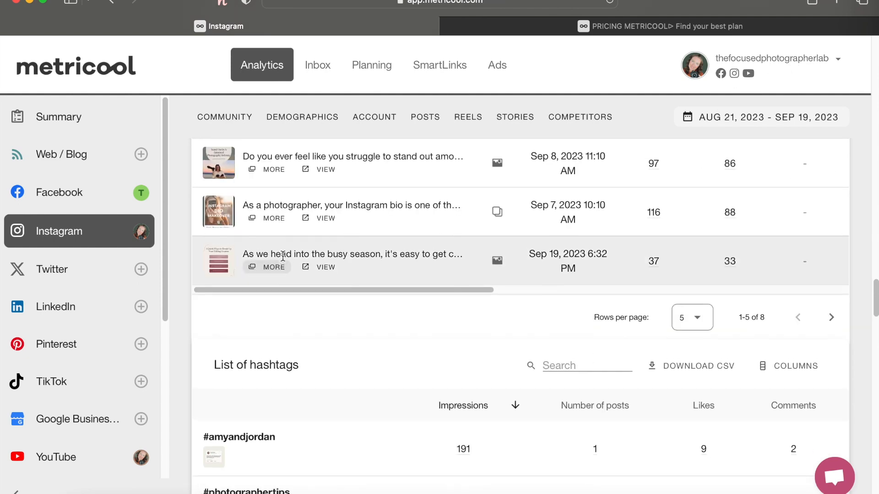
{"action": "scroll", "coordinate": [286, 262], "scroll_direction": "up", "scroll_amount": 20}
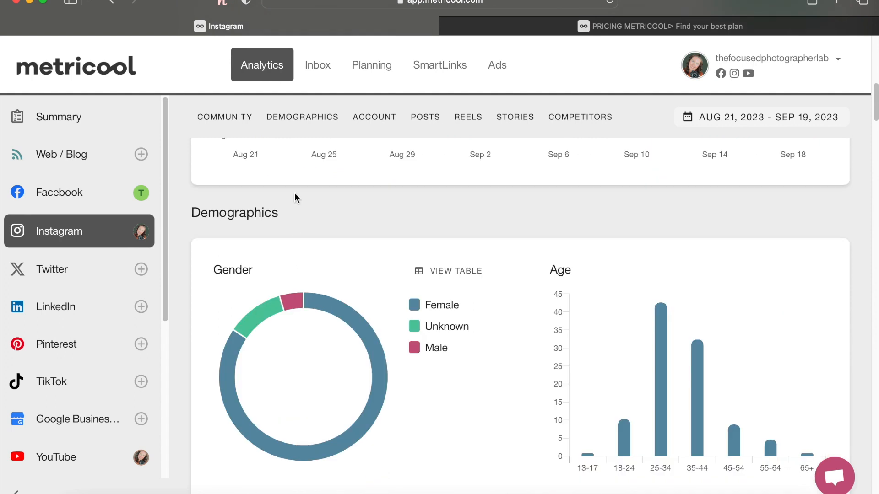
{"action": "left_click", "coordinate": [323, 70]}
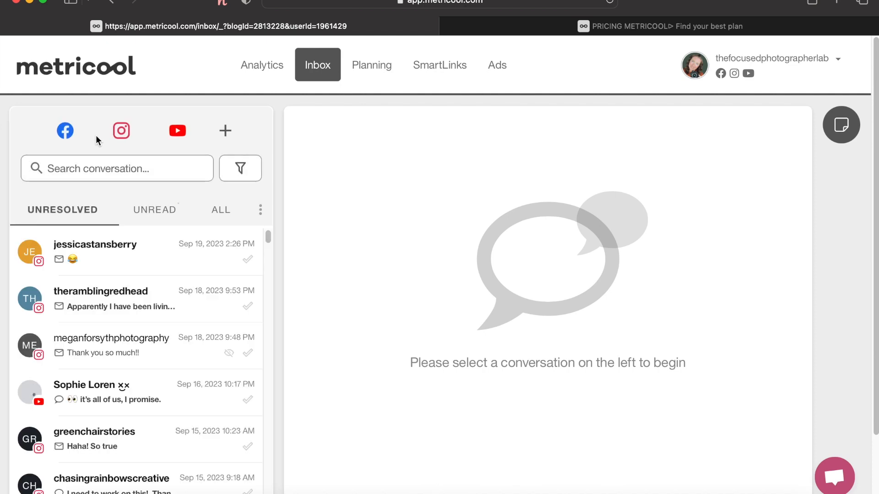
{"action": "scroll", "coordinate": [134, 277], "scroll_direction": "down", "scroll_amount": 1}
{"action": "scroll", "coordinate": [133, 277], "scroll_direction": "down", "scroll_amount": 10}
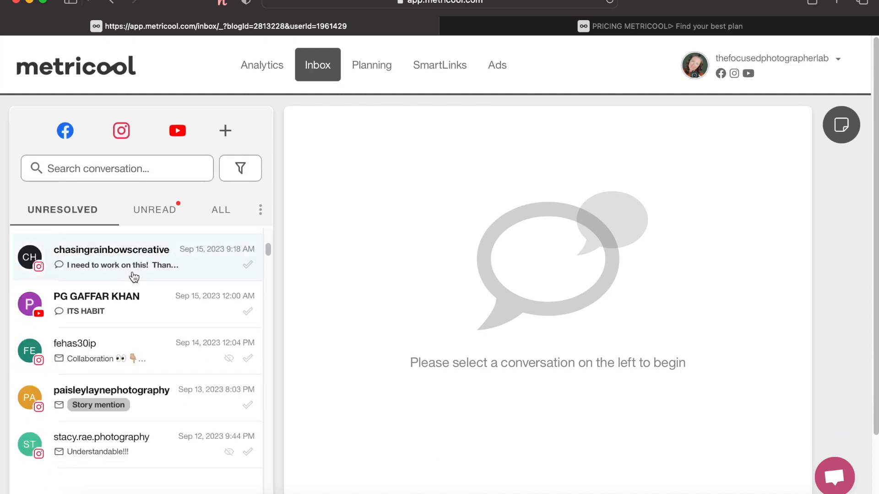
{"action": "scroll", "coordinate": [134, 276], "scroll_direction": "up", "scroll_amount": 10}
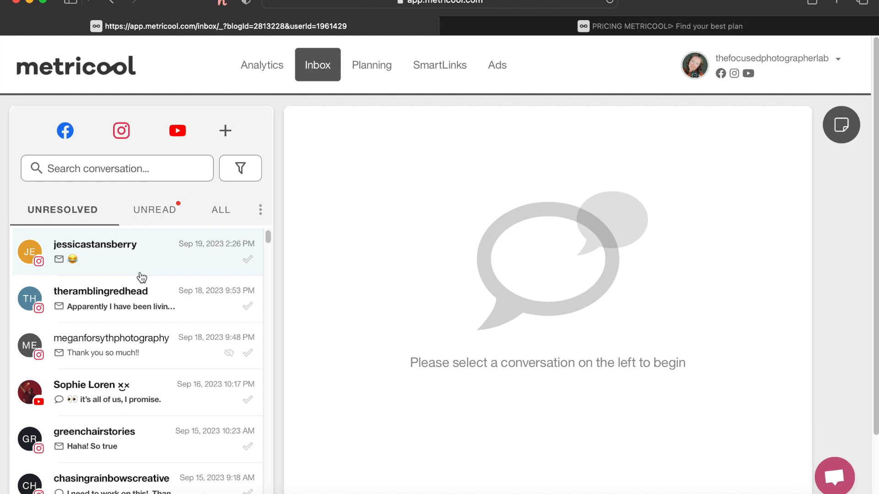
Show the unread conversations and filter the inbox to Facebook only by excluding YouTube and Instagram
{"action": "left_click", "coordinate": [155, 211]}
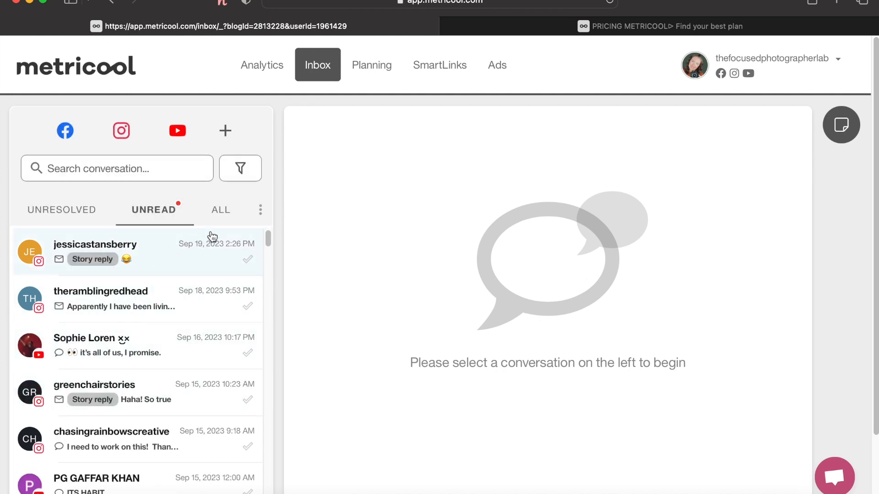
{"action": "left_click", "coordinate": [180, 136]}
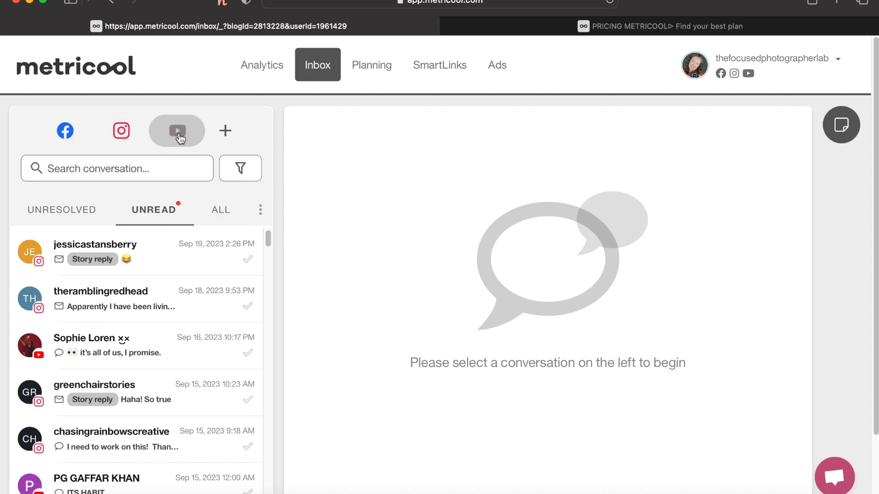
{"action": "left_click", "coordinate": [65, 131]}
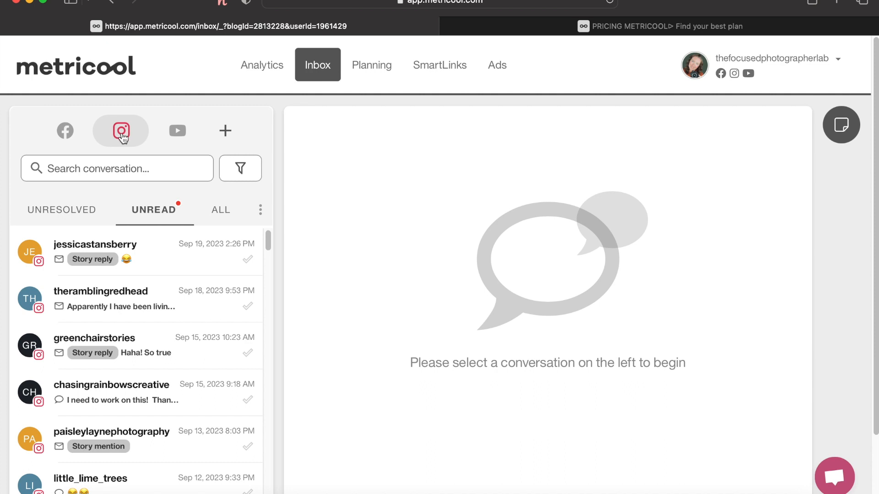
{"action": "left_click", "coordinate": [65, 131]}
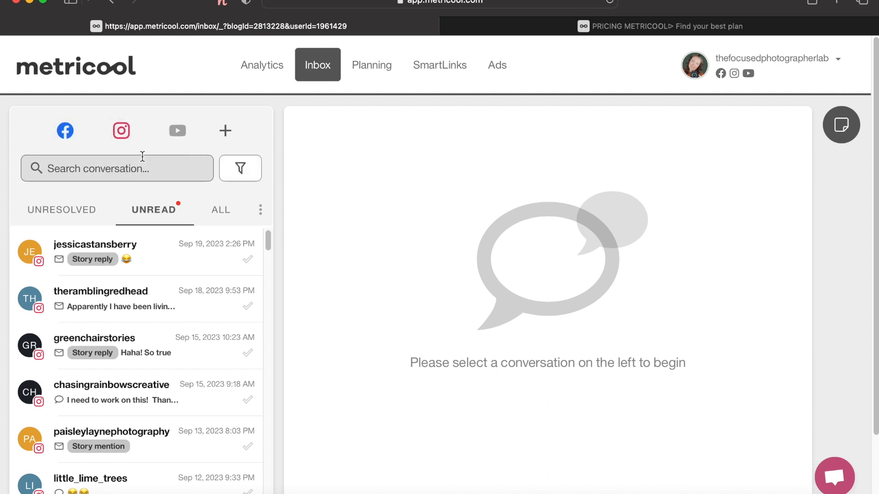
{"action": "left_click", "coordinate": [122, 135]}
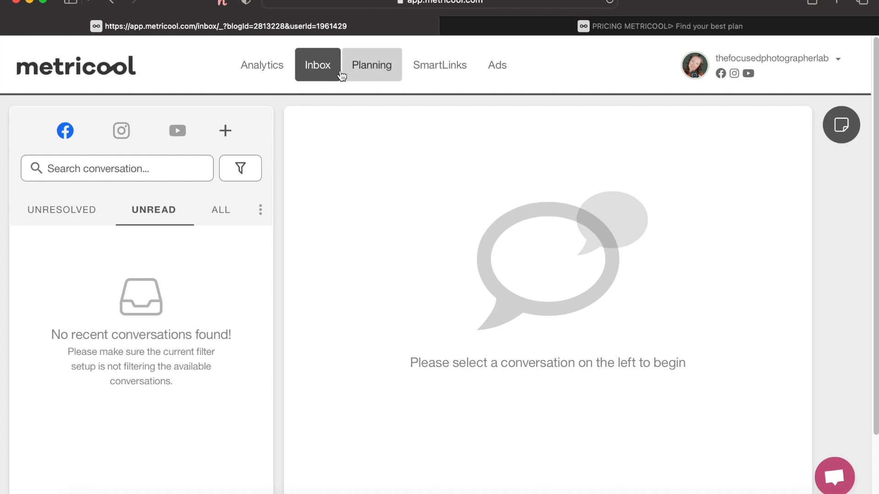
Check the inbox filter options for private messages and comments
{"action": "left_click", "coordinate": [247, 172]}
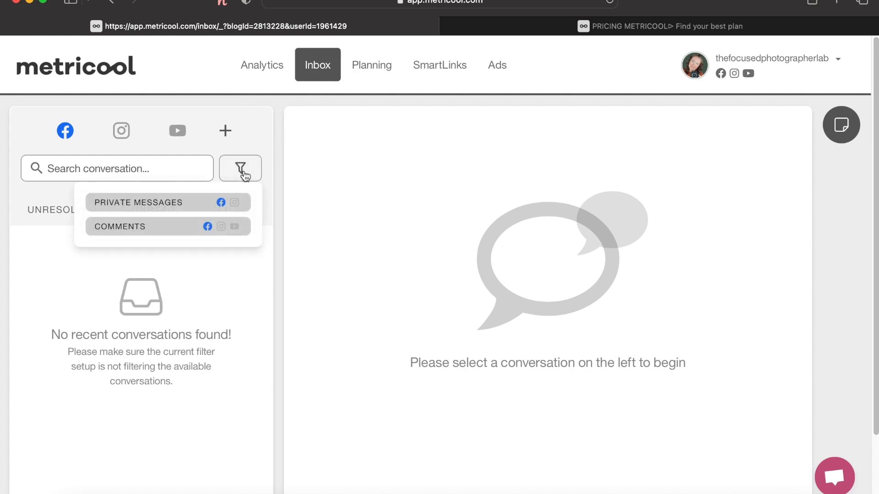
{"action": "left_click", "coordinate": [245, 174]}
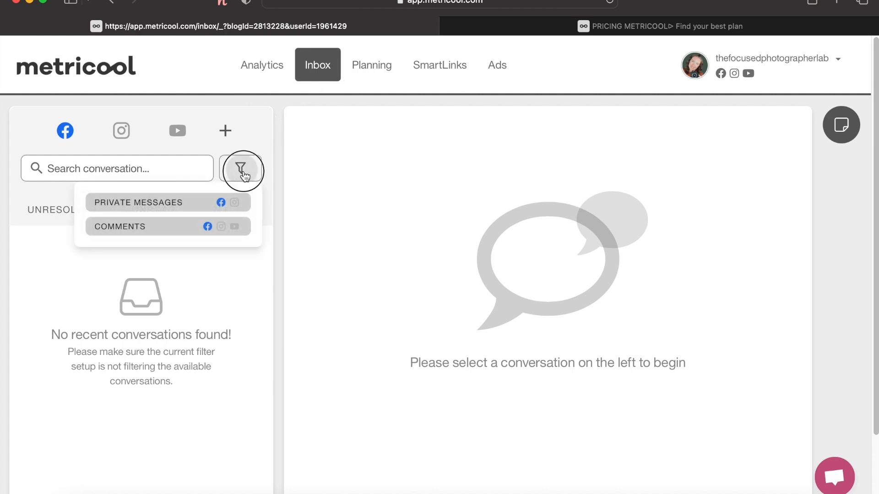
Open the planning calendar, check its list of time zones and page between weeks
{"action": "left_click", "coordinate": [370, 68]}
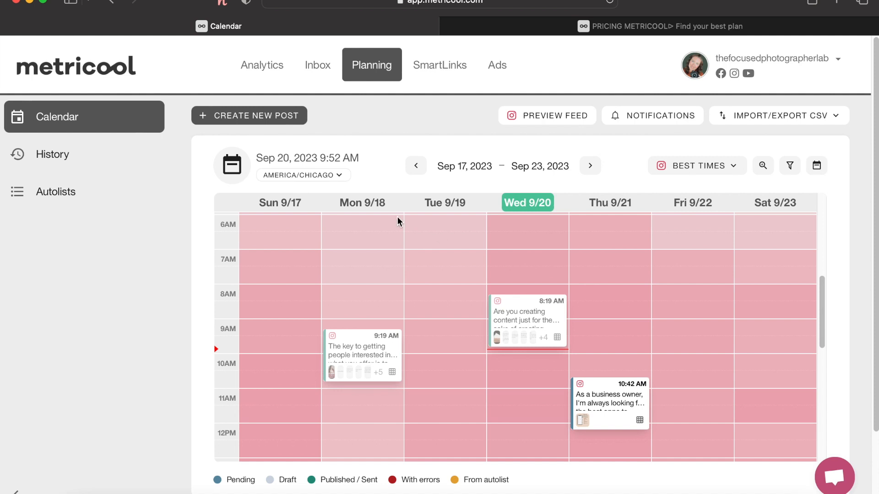
{"action": "left_click", "coordinate": [308, 177]}
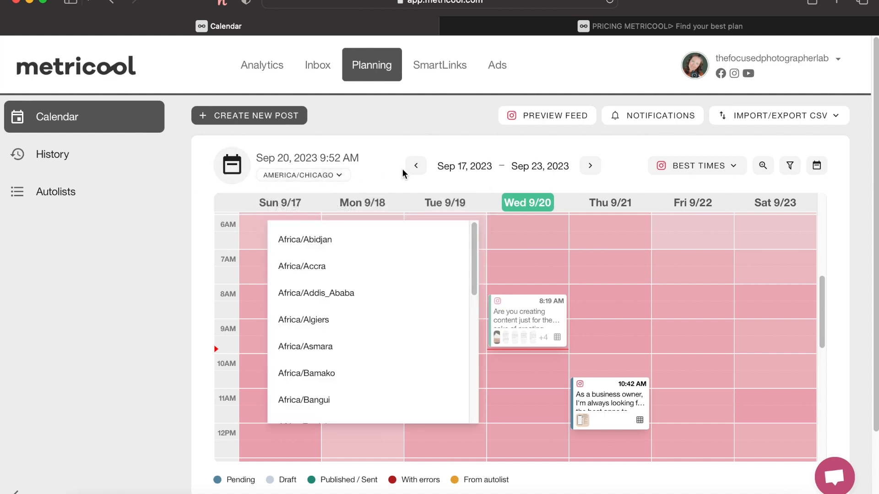
{"action": "left_click", "coordinate": [416, 166]}
{"action": "left_click", "coordinate": [590, 166]}
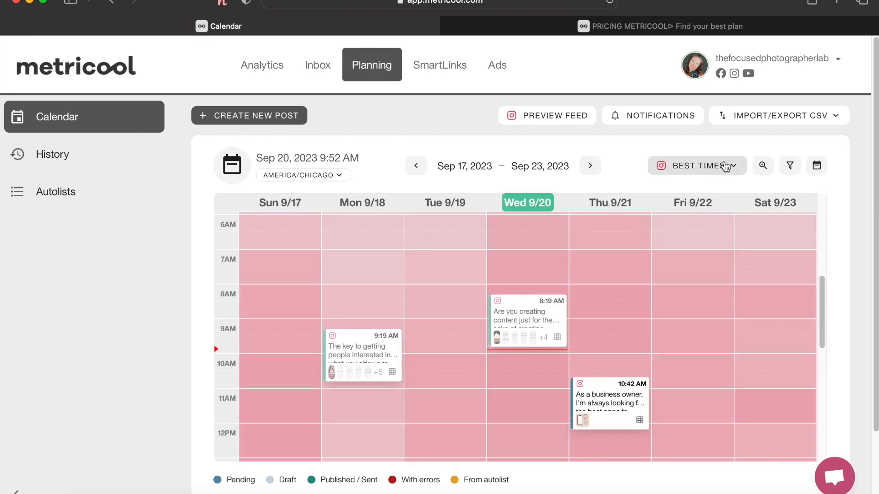
Try the weekly calendar at zoom levels 0 and 4, and return it to level 1
{"action": "left_click", "coordinate": [763, 167]}
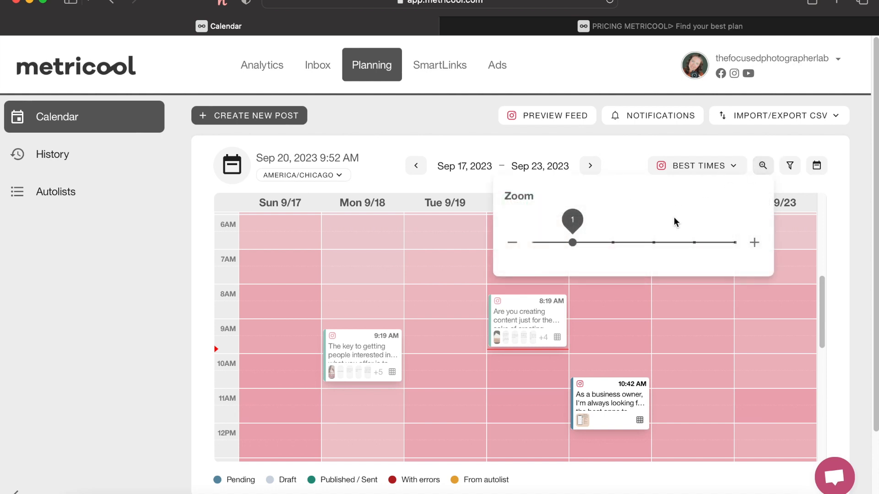
{"action": "left_click", "coordinate": [540, 249]}
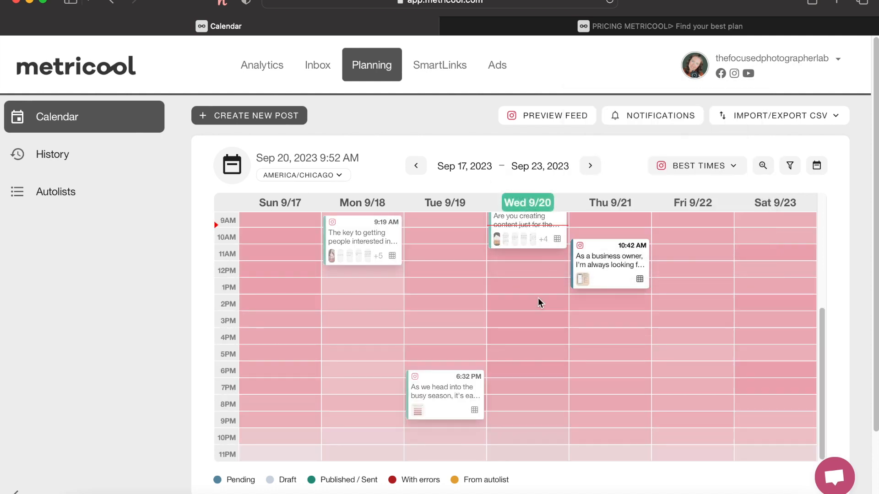
{"action": "scroll", "coordinate": [539, 298], "scroll_direction": "up", "scroll_amount": 3}
{"action": "scroll", "coordinate": [538, 298], "scroll_direction": "down", "scroll_amount": 1}
{"action": "left_click", "coordinate": [762, 168]}
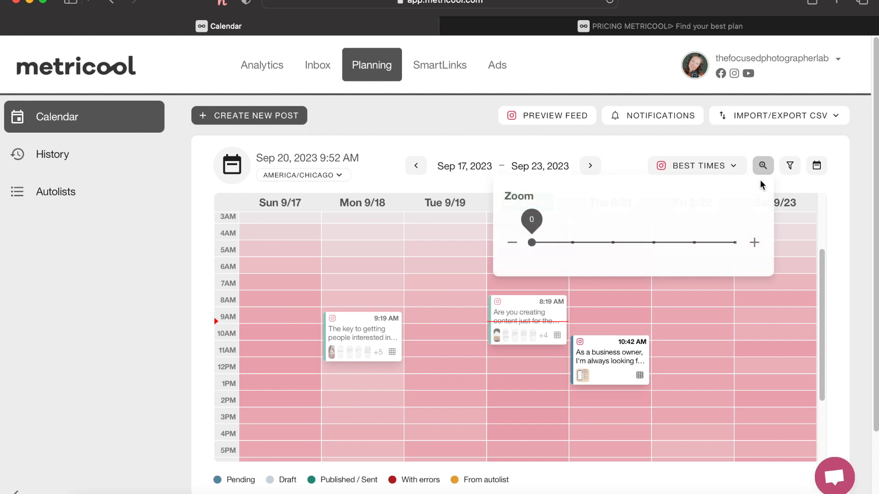
{"action": "left_click", "coordinate": [693, 240]}
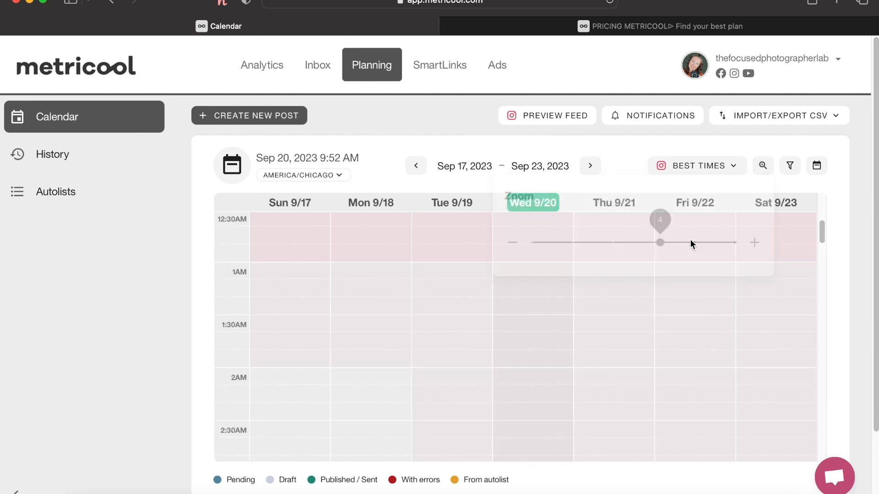
{"action": "left_click", "coordinate": [762, 167]}
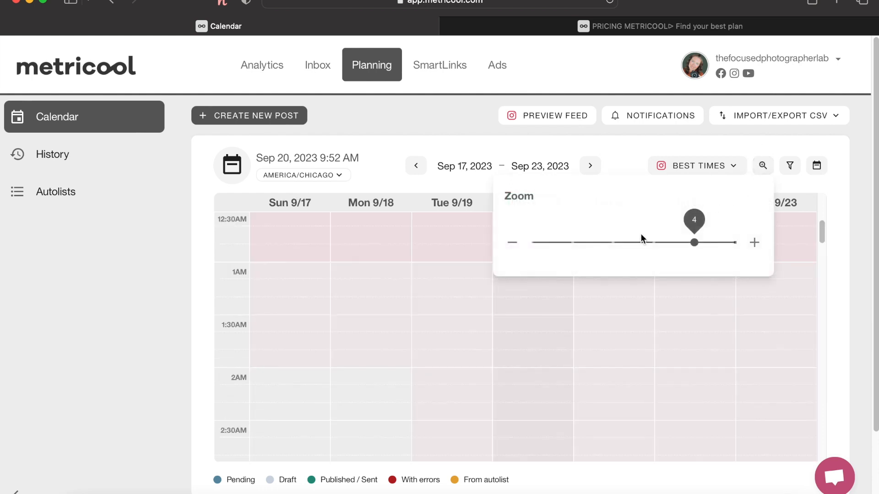
{"action": "left_click", "coordinate": [582, 243]}
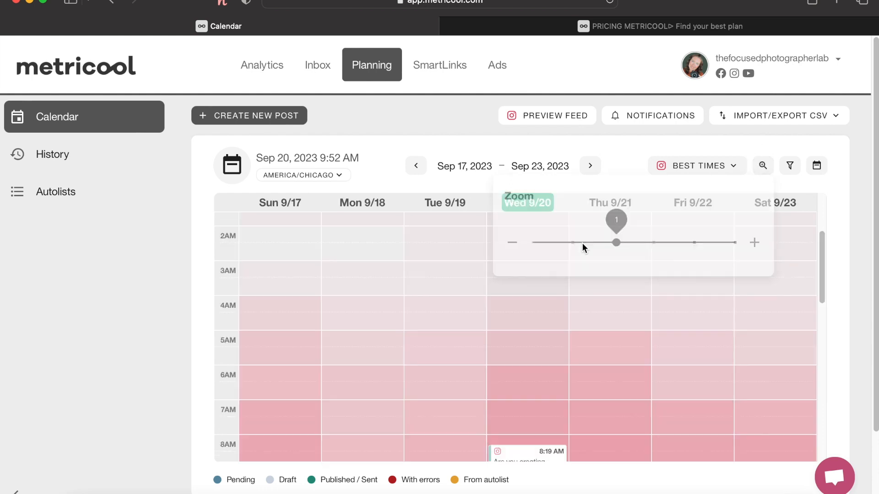
Review the calendar's filters by status, network and notes
{"action": "left_click", "coordinate": [790, 168]}
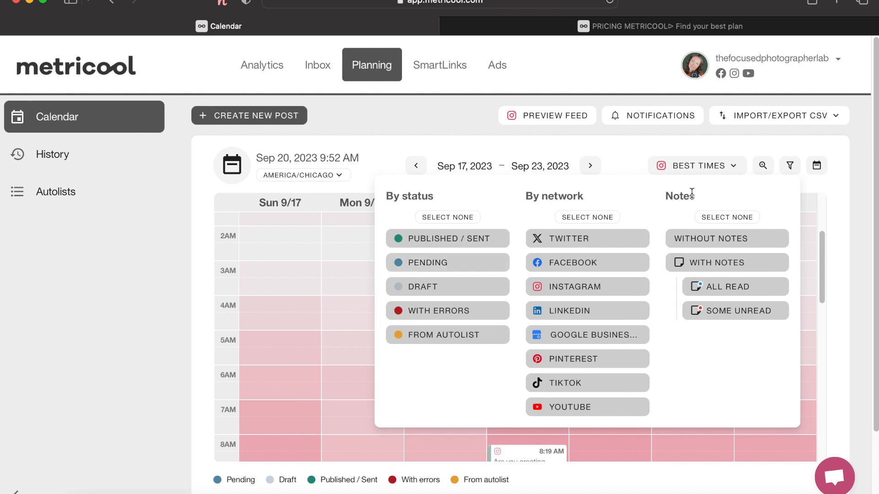
{"action": "left_click", "coordinate": [790, 166]}
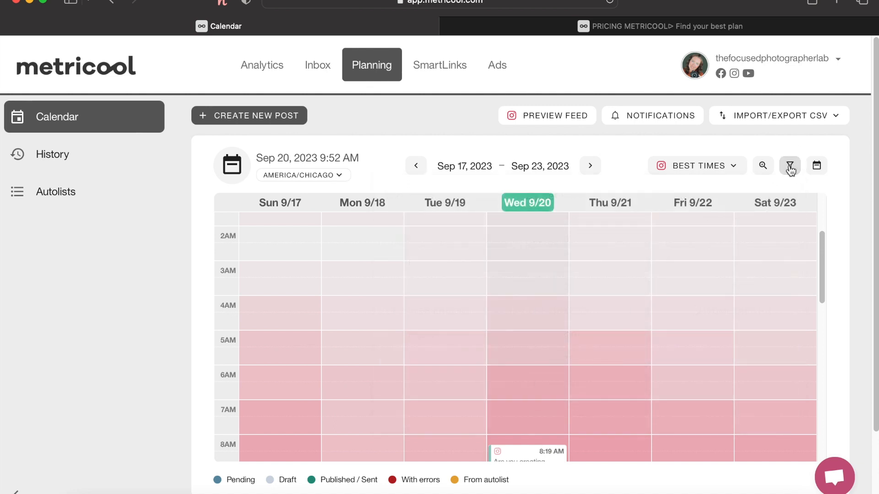
Display the calendar by month and browse the published and pending September posts
{"action": "left_click", "coordinate": [816, 168]}
{"action": "left_click", "coordinate": [802, 250]}
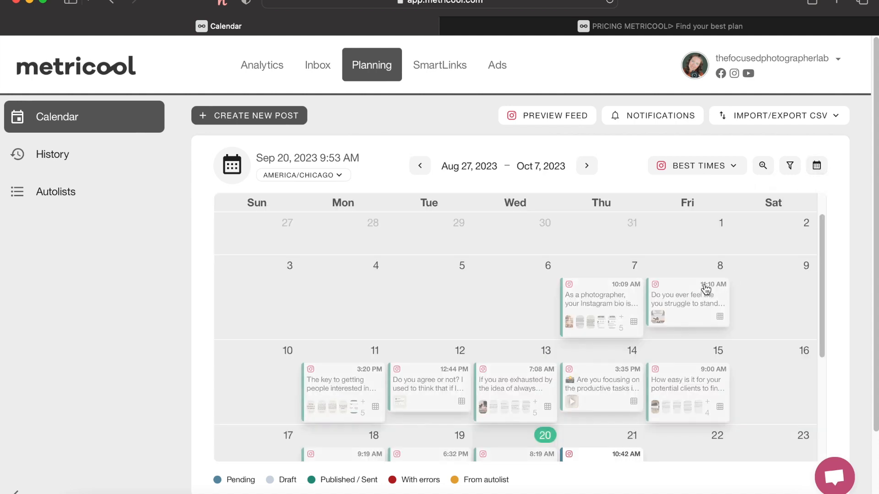
{"action": "mouse_move", "coordinate": [695, 293]}
{"action": "scroll", "coordinate": [695, 293], "scroll_direction": "down", "scroll_amount": 5}
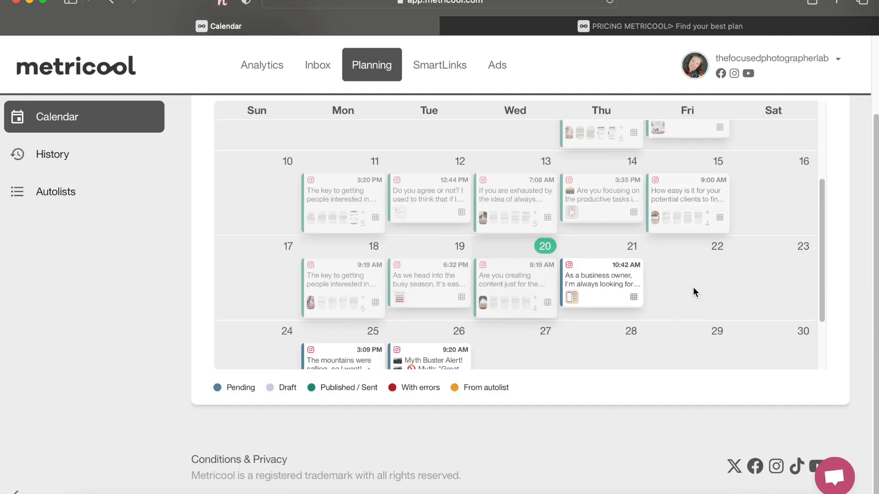
{"action": "scroll", "coordinate": [853, 312], "scroll_direction": "up", "scroll_amount": 2}
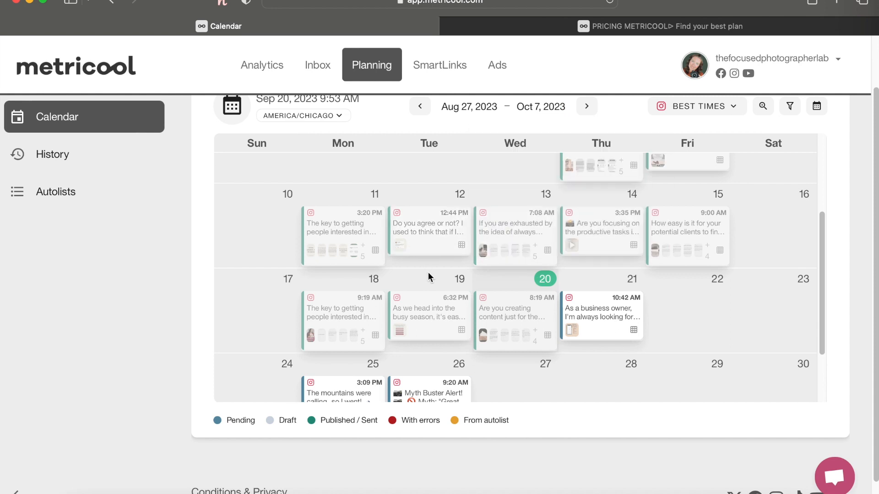
{"action": "scroll", "coordinate": [427, 276], "scroll_direction": "down", "scroll_amount": 1}
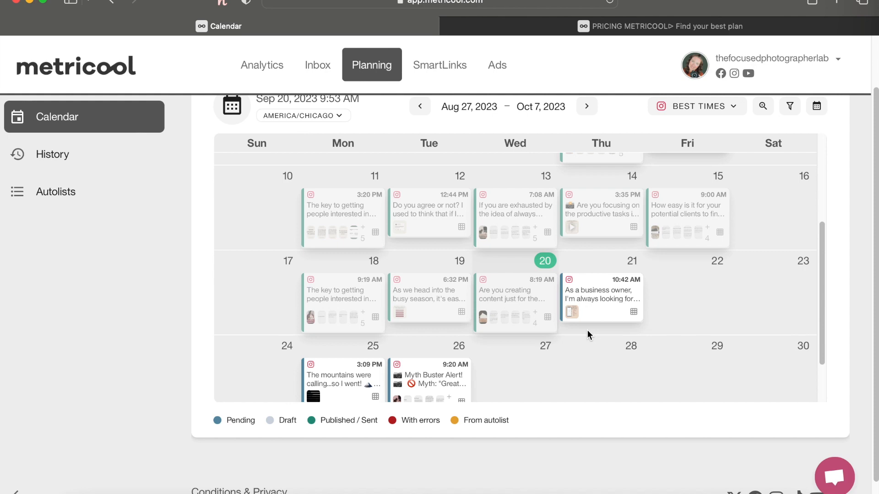
{"action": "scroll", "coordinate": [586, 329], "scroll_direction": "up", "scroll_amount": 5}
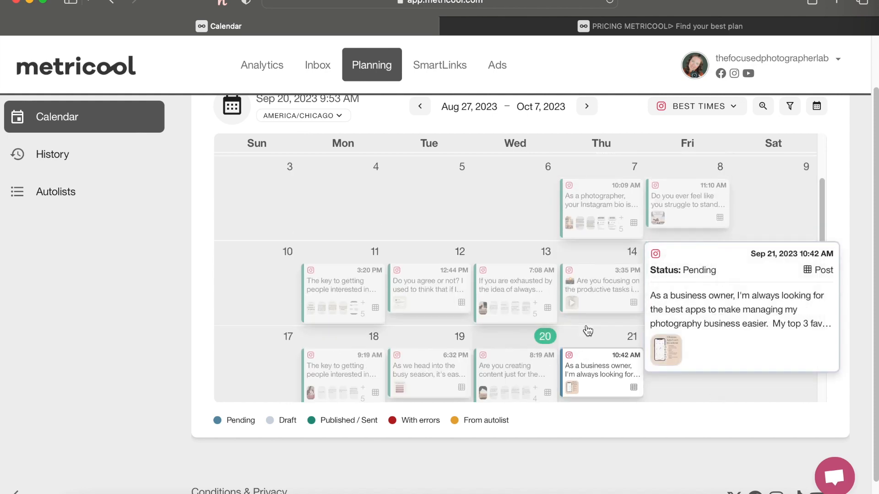
{"action": "scroll", "coordinate": [582, 321], "scroll_direction": "up", "scroll_amount": 3}
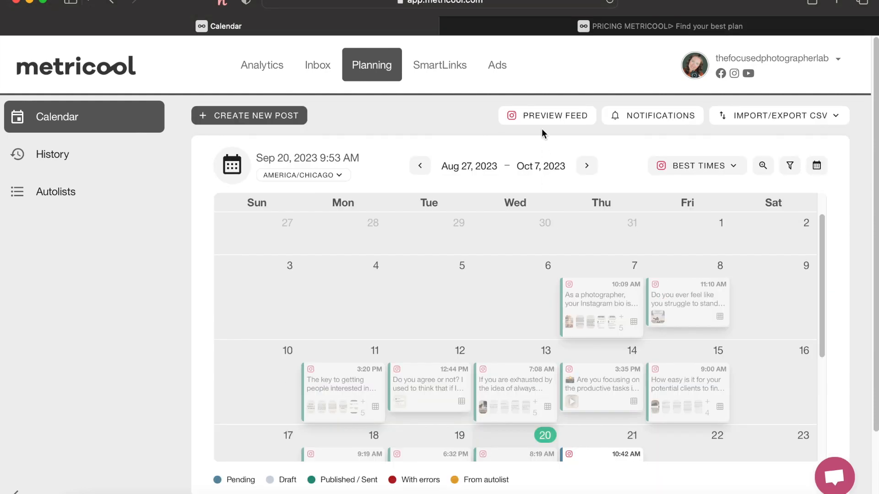
Preview the Instagram feed with its scheduled posts, browse the grid and close the preview
{"action": "left_click", "coordinate": [550, 121]}
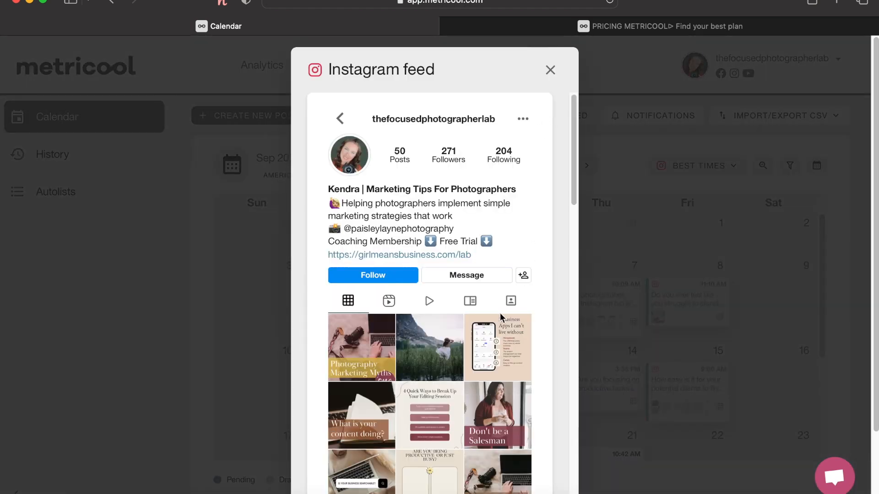
{"action": "scroll", "coordinate": [499, 314], "scroll_direction": "down", "scroll_amount": 4}
{"action": "scroll", "coordinate": [499, 314], "scroll_direction": "up", "scroll_amount": 2}
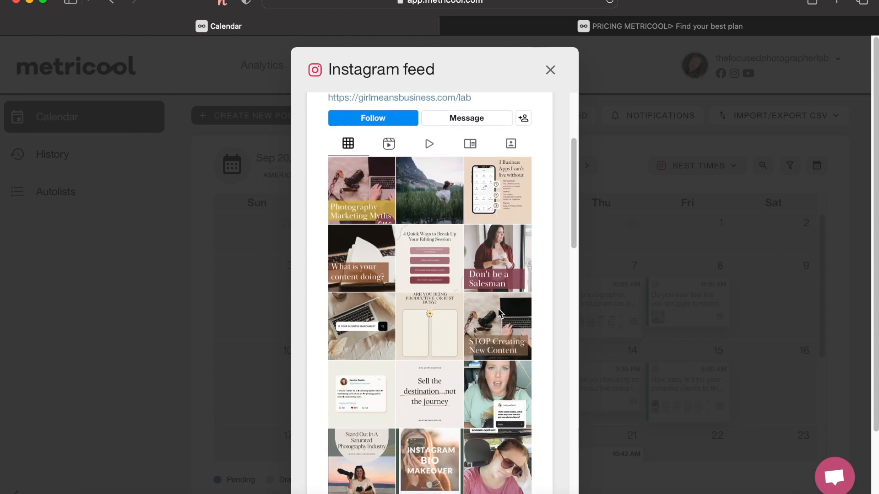
{"action": "scroll", "coordinate": [499, 314], "scroll_direction": "up", "scroll_amount": 1}
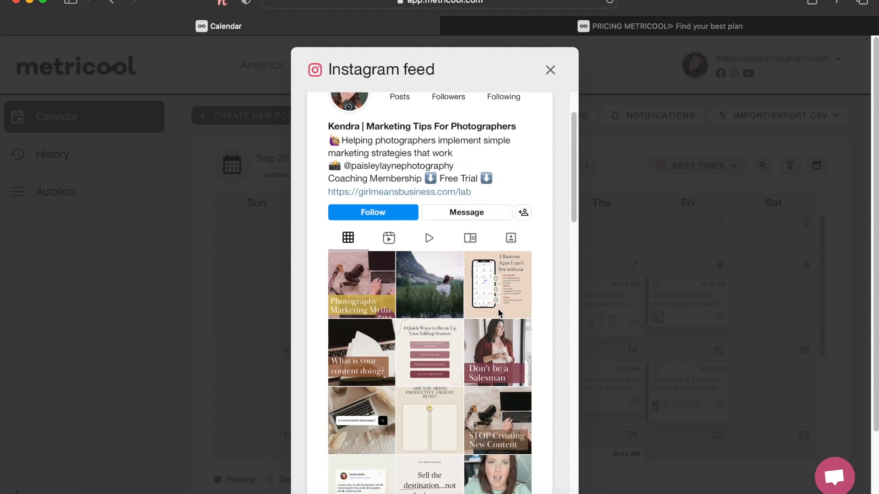
{"action": "left_click", "coordinate": [550, 71]}
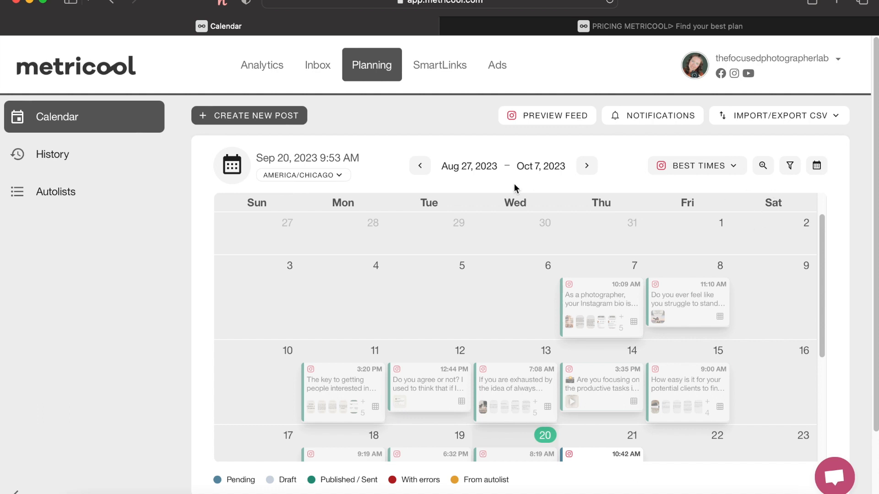
Return the calendar to week view and check the best times options
{"action": "left_click", "coordinate": [819, 172]}
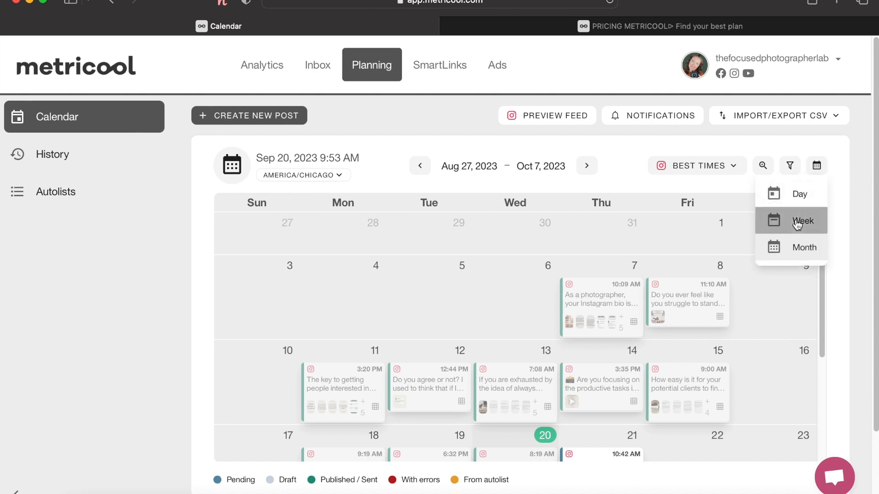
{"action": "left_click", "coordinate": [804, 221]}
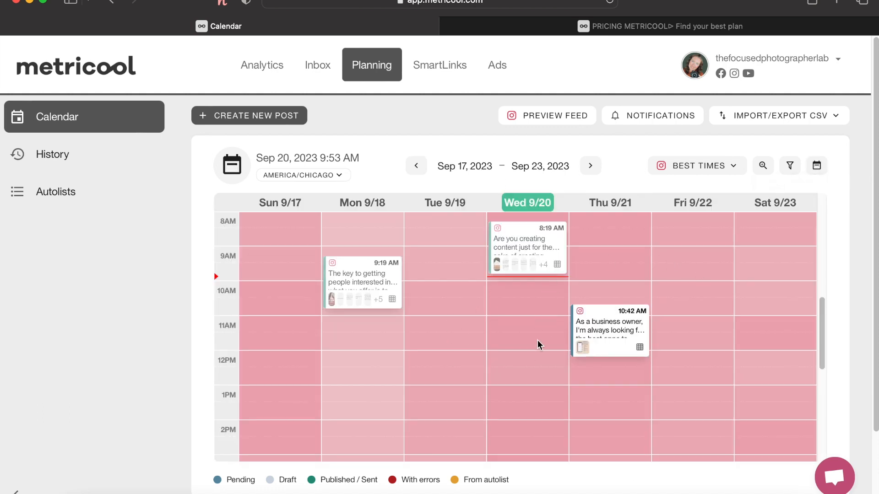
{"action": "scroll", "coordinate": [482, 333], "scroll_direction": "up", "scroll_amount": 3}
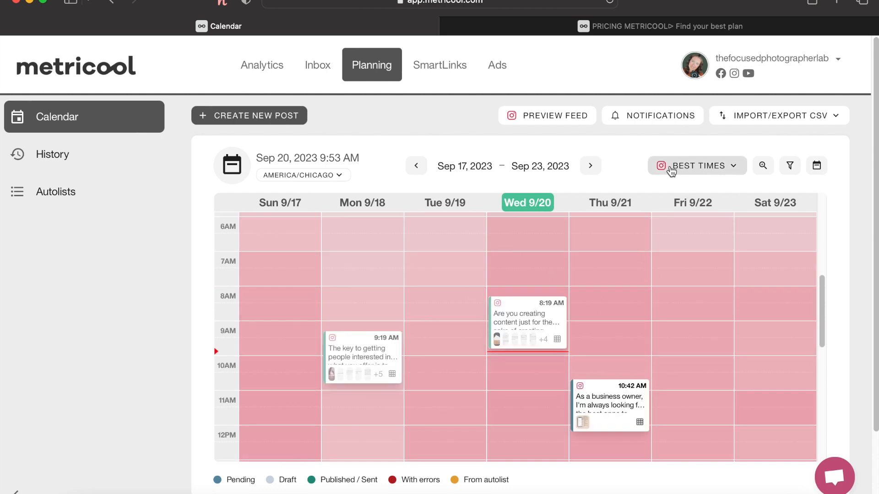
{"action": "left_click", "coordinate": [706, 169]}
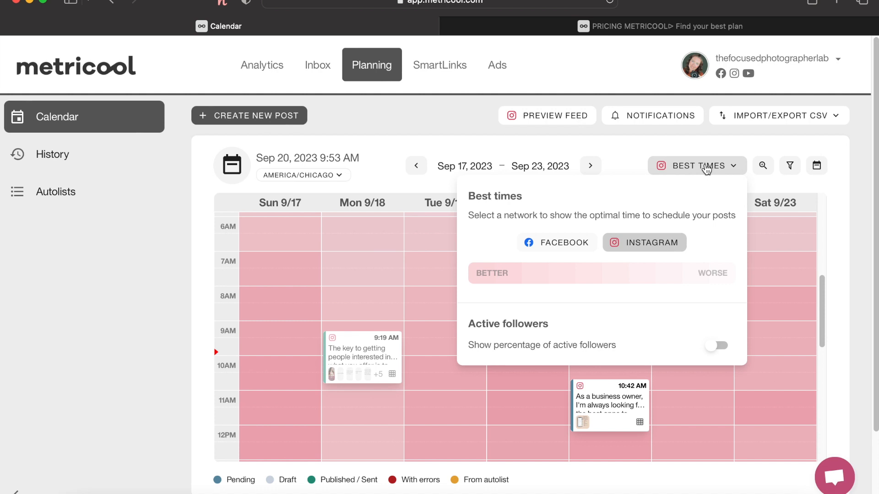
Switch to the paisleylaynephotography brand and show its best posting times for Facebook in the weekly calendar
{"action": "left_click", "coordinate": [768, 70]}
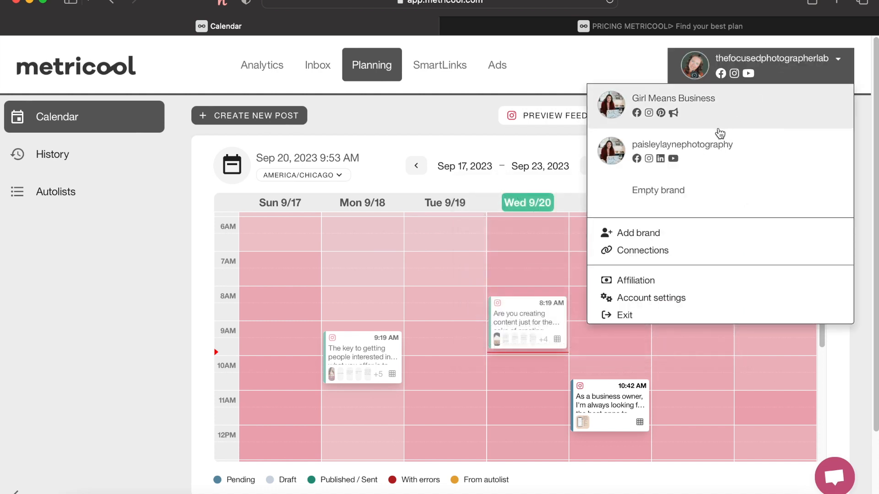
{"action": "left_click", "coordinate": [712, 145]}
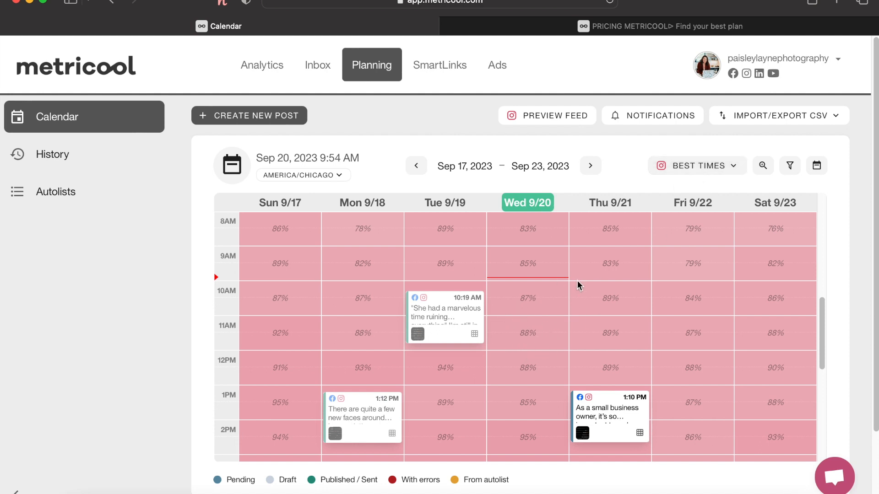
{"action": "left_click", "coordinate": [725, 169]}
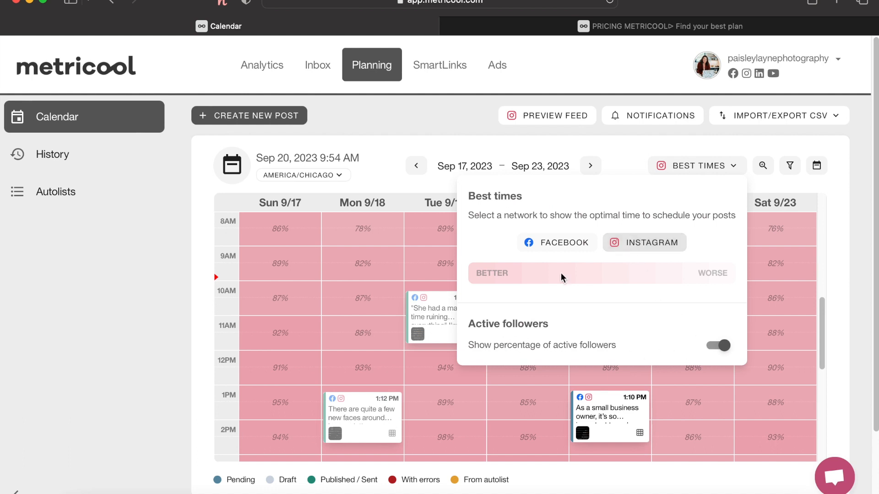
{"action": "left_click", "coordinate": [541, 243]}
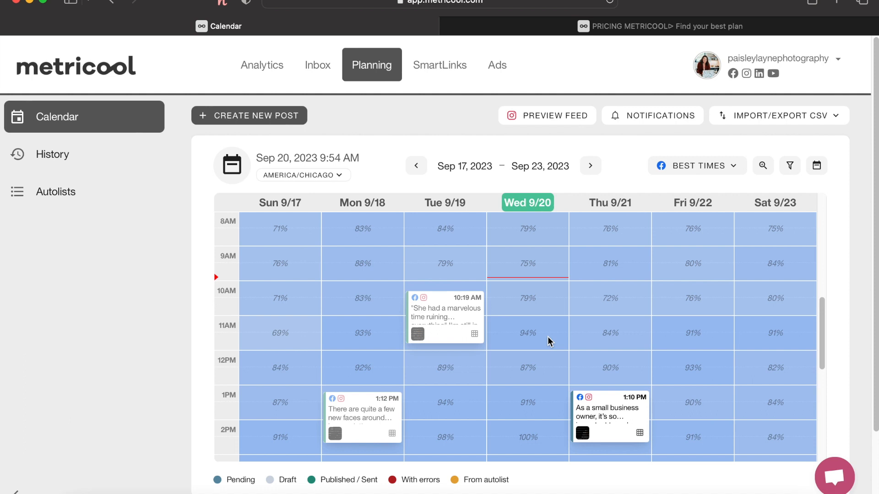
{"action": "scroll", "coordinate": [548, 337], "scroll_direction": "down", "scroll_amount": 2}
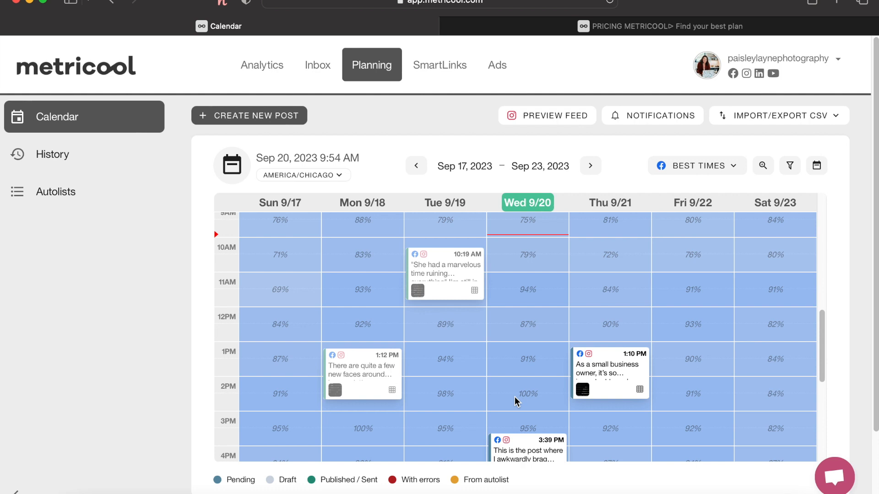
Show the best posting times for Instagram and browse the week's afternoon and evening slots
{"action": "left_click", "coordinate": [705, 165]}
{"action": "left_click", "coordinate": [644, 239]}
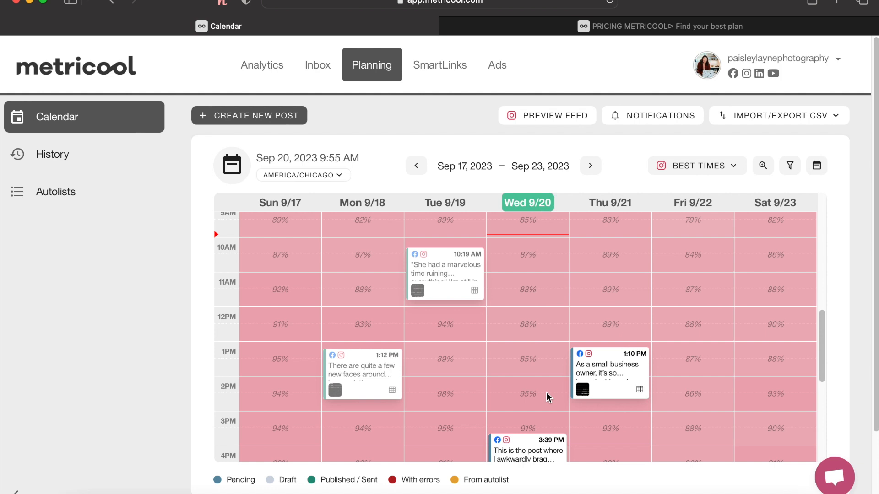
{"action": "left_click", "coordinate": [710, 173]}
{"action": "left_click", "coordinate": [711, 172]}
{"action": "scroll", "coordinate": [539, 401], "scroll_direction": "down", "scroll_amount": 5}
{"action": "scroll", "coordinate": [539, 396], "scroll_direction": "down", "scroll_amount": 1}
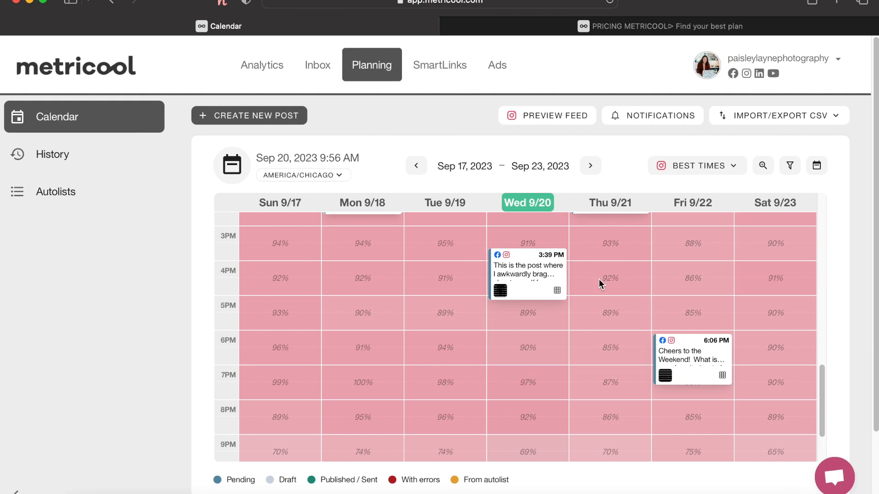
Compare the week's best posting times for Facebook around midday and return the calendar to the Instagram times
{"action": "left_click", "coordinate": [698, 166]}
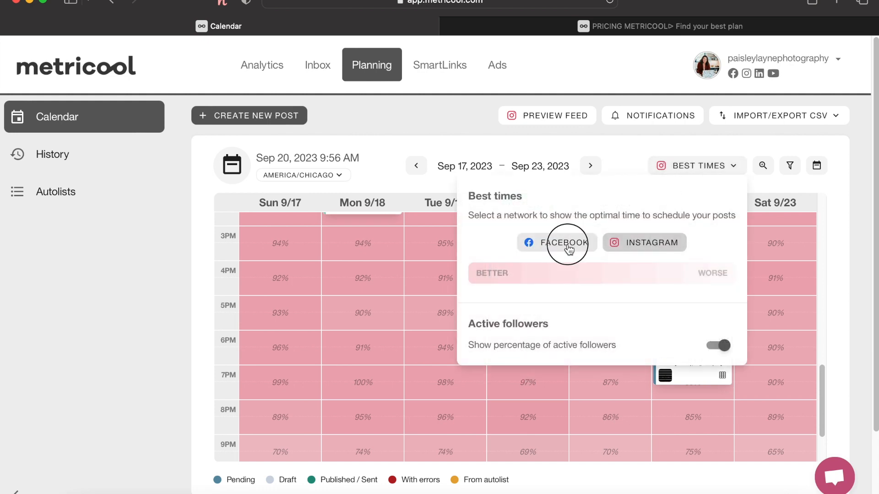
{"action": "left_click", "coordinate": [567, 244]}
{"action": "scroll", "coordinate": [527, 300], "scroll_direction": "up", "scroll_amount": 5}
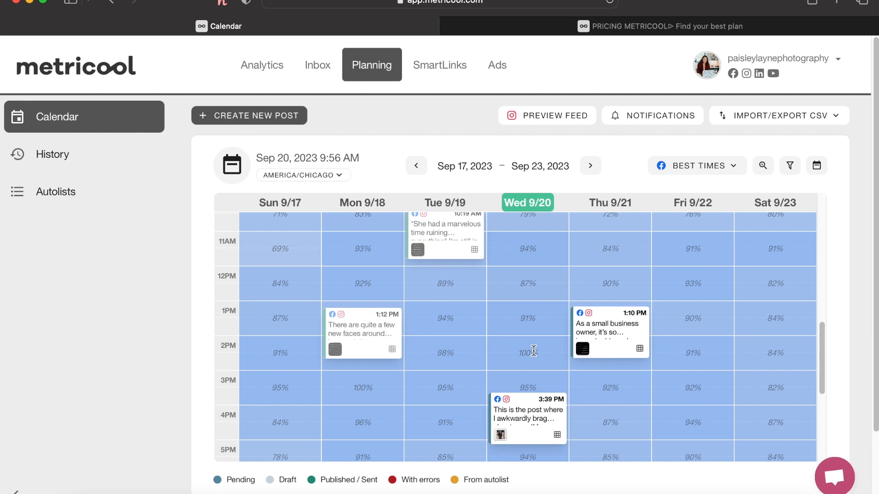
{"action": "left_click", "coordinate": [716, 166]}
{"action": "left_click", "coordinate": [645, 246]}
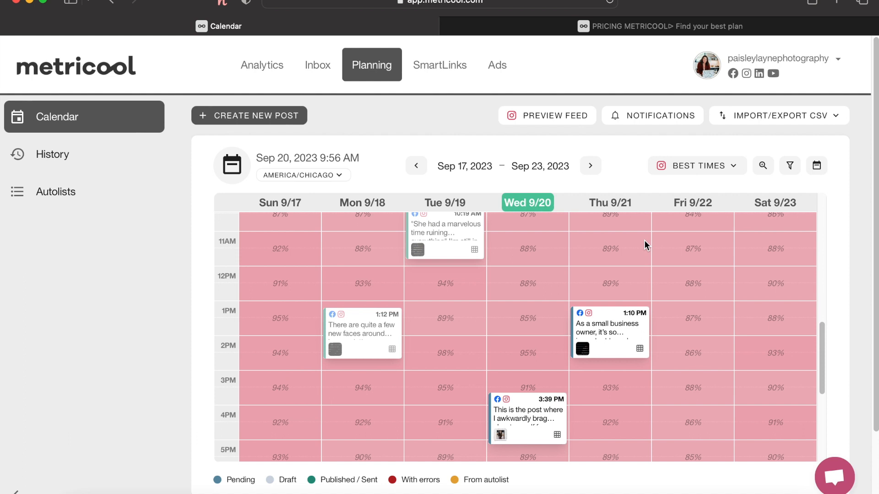
Switch to the Girl Means Business brand and start a Facebook and Instagram post for Wednesday 9/20 at 11:00 AM
{"action": "left_click", "coordinate": [691, 121]}
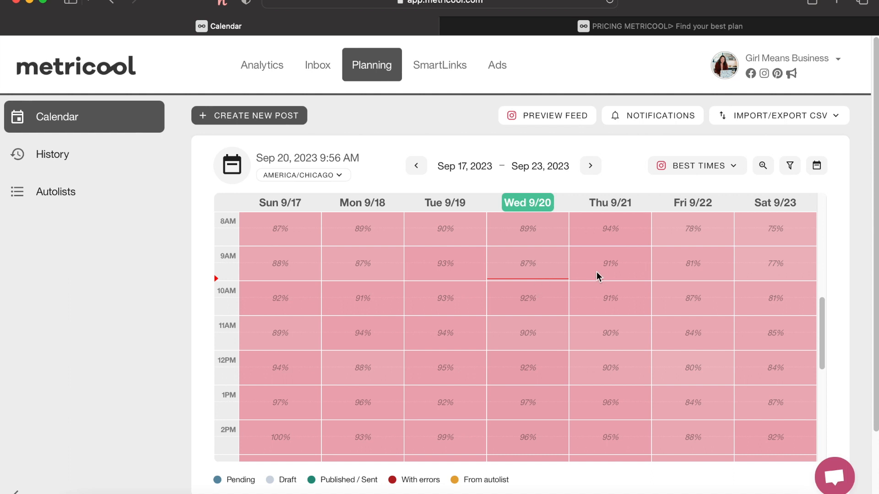
{"action": "left_click", "coordinate": [539, 331]}
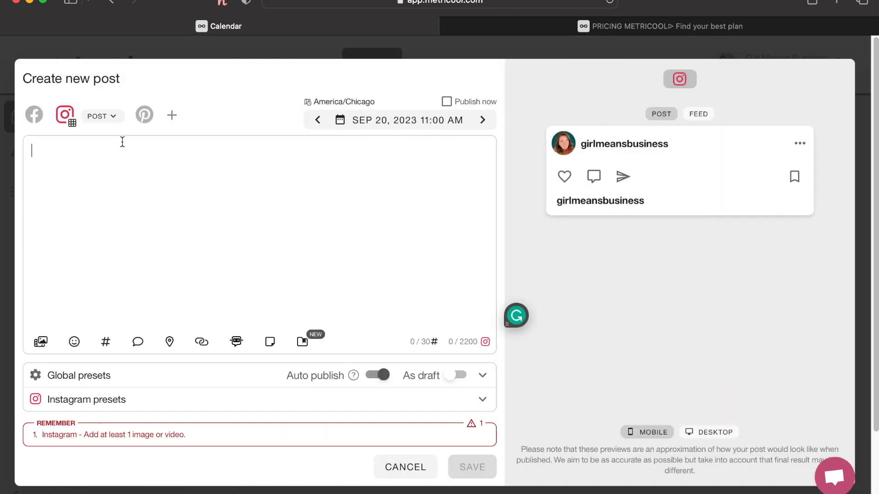
{"action": "left_click", "coordinate": [33, 122]}
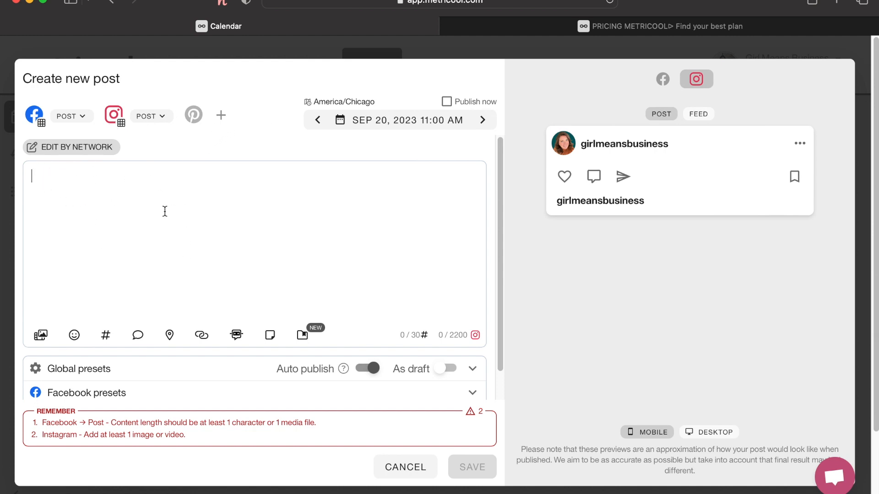
Enter "Global text" as the post's caption and check how it looks in the Facebook and Instagram previews
{"action": "type", "text": "Global text"}
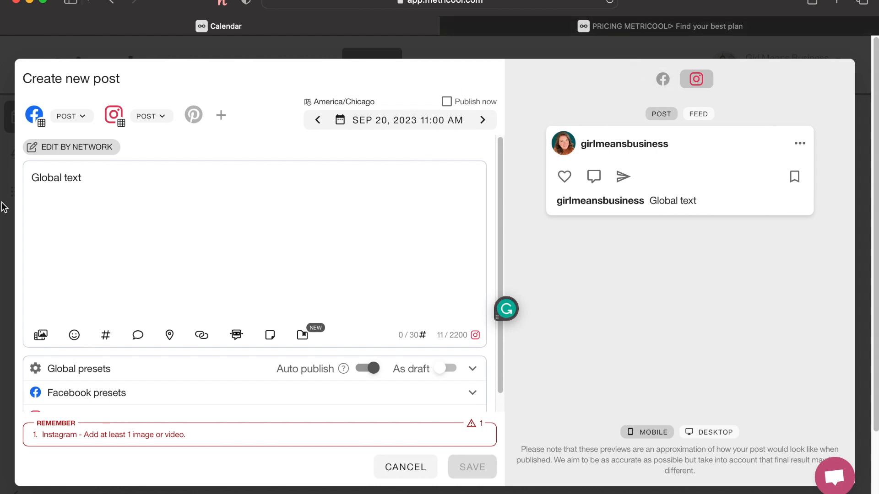
{"action": "left_click", "coordinate": [662, 81]}
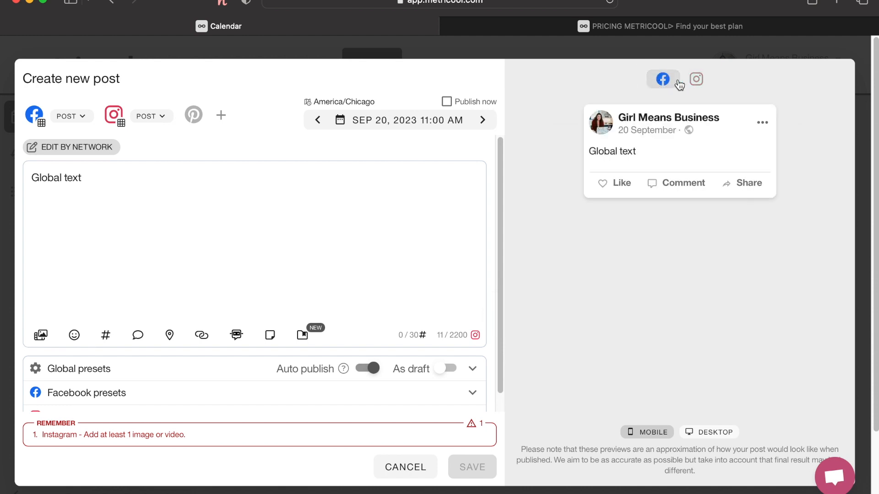
{"action": "left_click", "coordinate": [696, 81]}
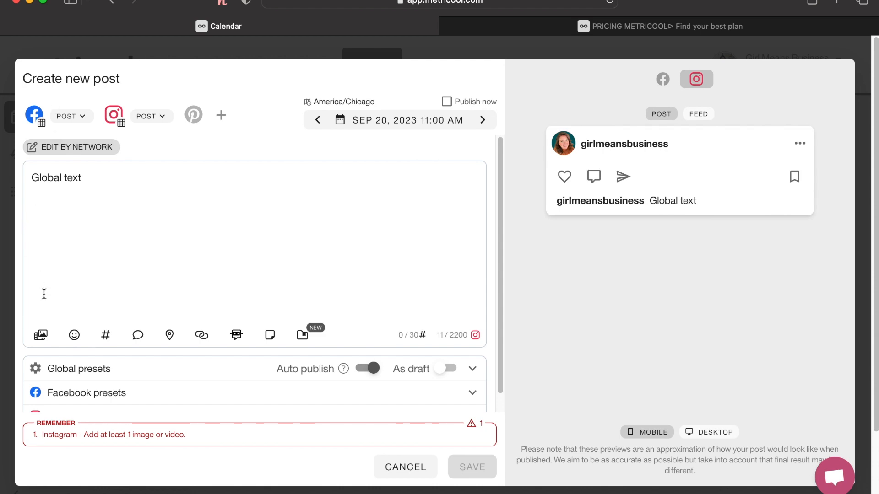
Upload IMG_9211.jpg from the Downloads folder to the post and check the image in the Facebook preview
{"action": "left_click", "coordinate": [41, 335]}
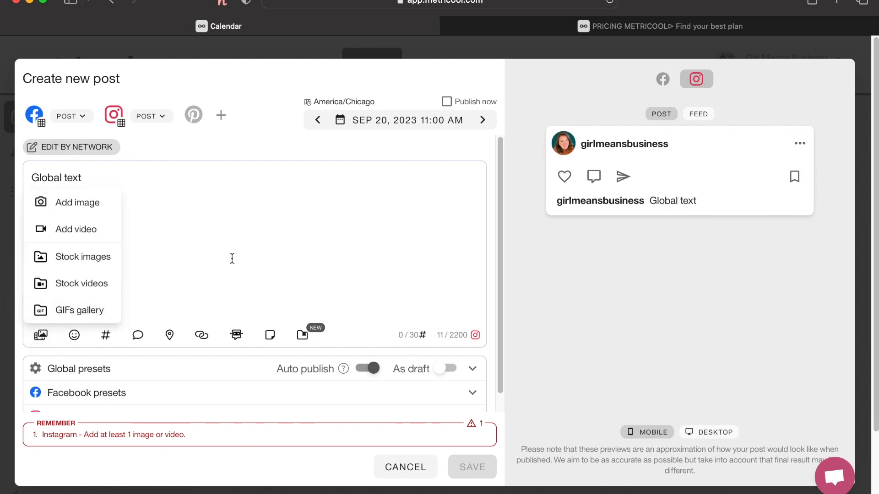
{"action": "left_click", "coordinate": [92, 203]}
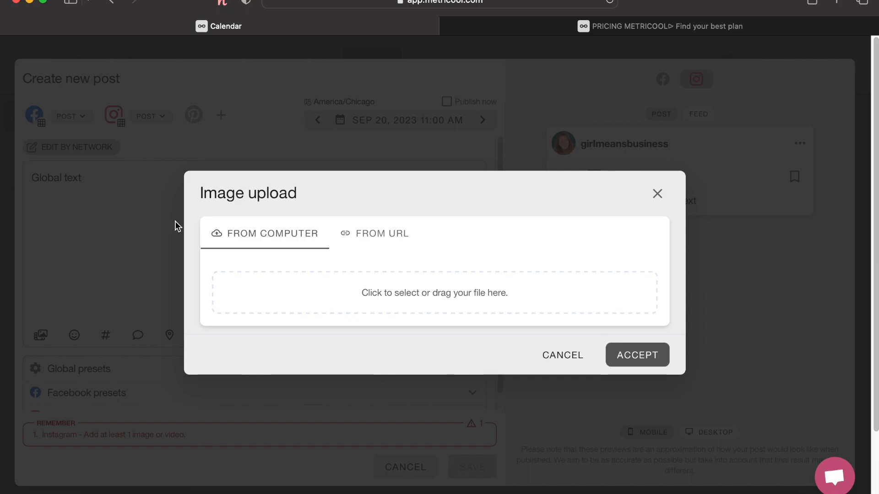
{"action": "left_click", "coordinate": [441, 303]}
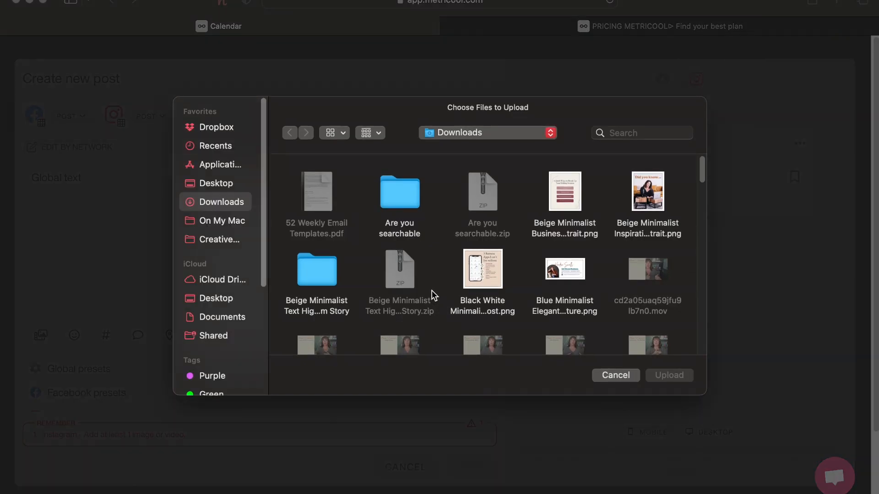
{"action": "scroll", "coordinate": [563, 266], "scroll_direction": "down", "scroll_amount": 20}
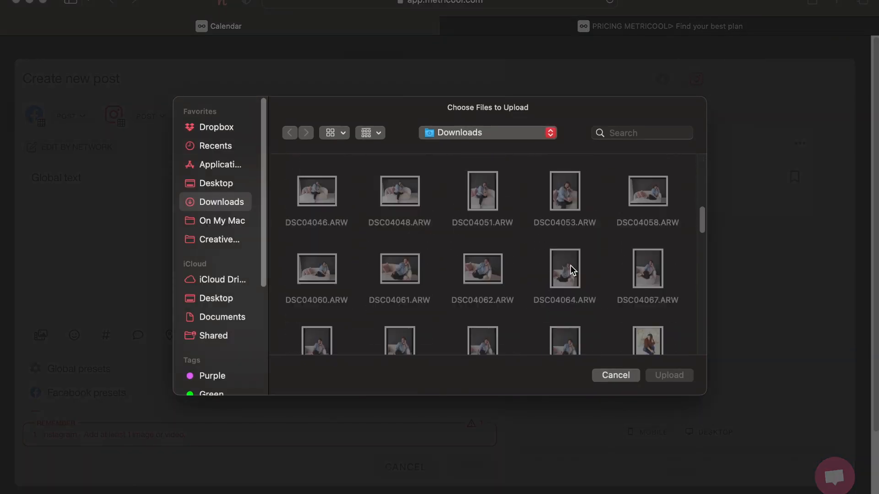
{"action": "scroll", "coordinate": [570, 266], "scroll_direction": "down", "scroll_amount": 3}
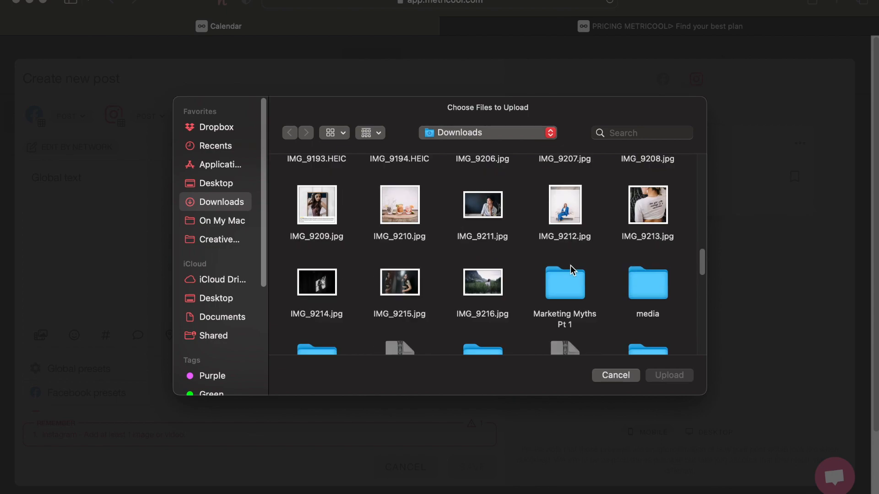
{"action": "left_click", "coordinate": [497, 221]}
{"action": "left_click", "coordinate": [669, 375]}
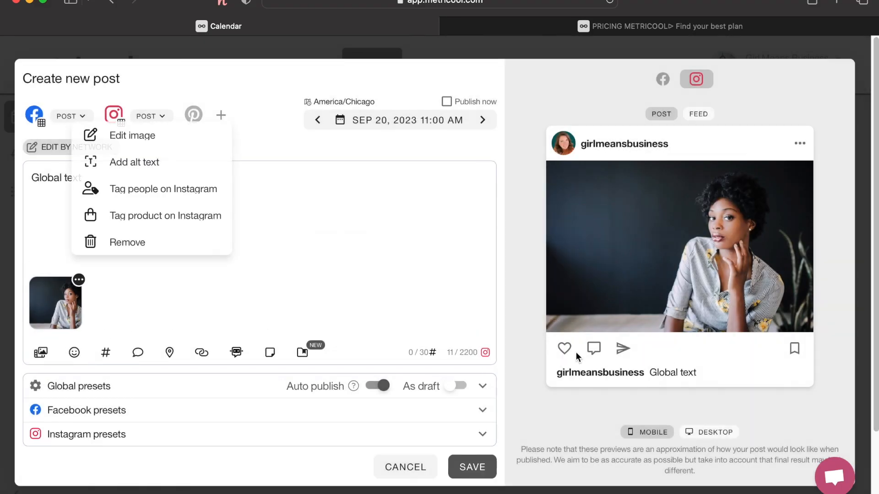
{"action": "left_click", "coordinate": [662, 114]}
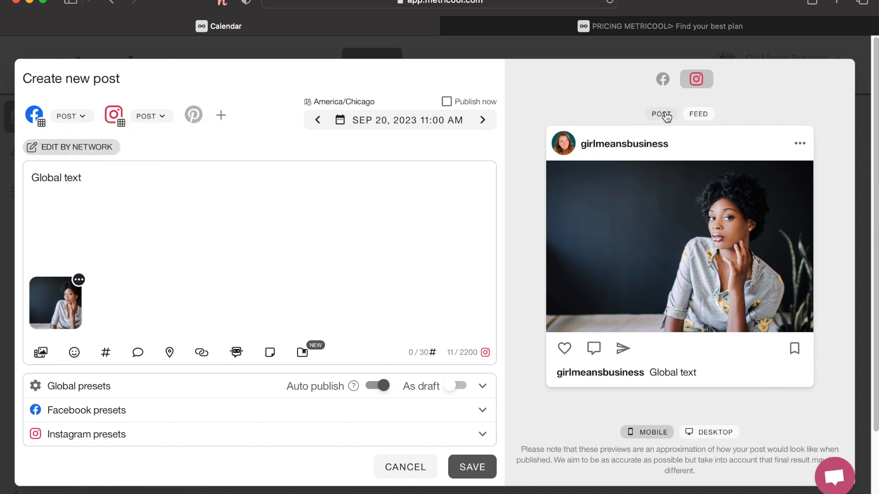
{"action": "left_click", "coordinate": [665, 78]}
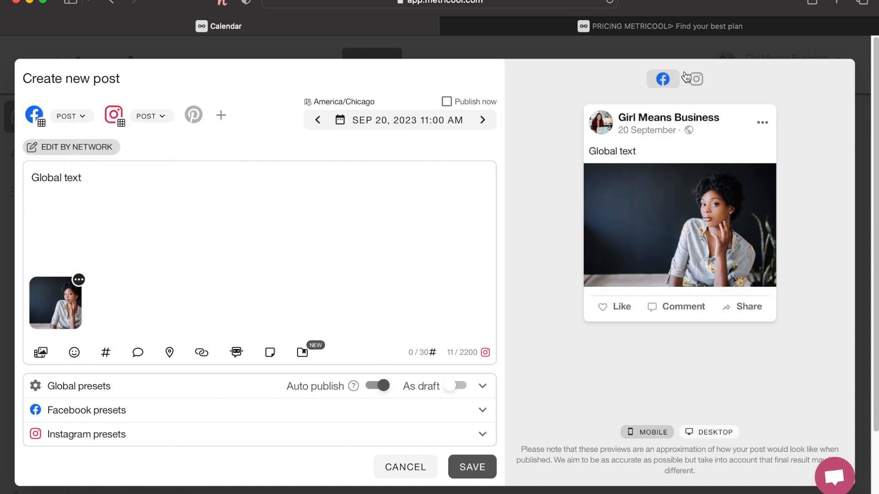
Replace the caption with "This is the text that will show up on ALL your platforms, unless you make edits based on platform."
{"action": "left_click_drag", "start_coordinate": [83, 179], "coordinate": [31, 182]}
{"action": "type", "text": "This is the text that"}
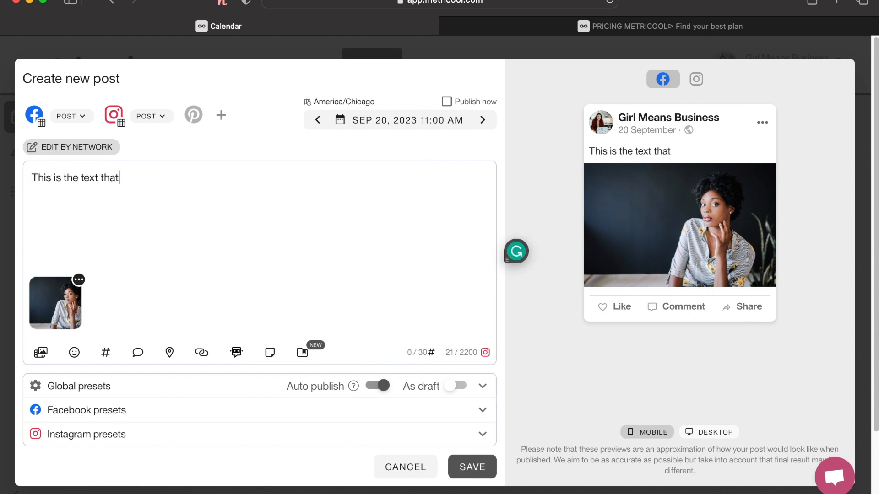
{"action": "type", "text": " will show up on ALL your plat"}
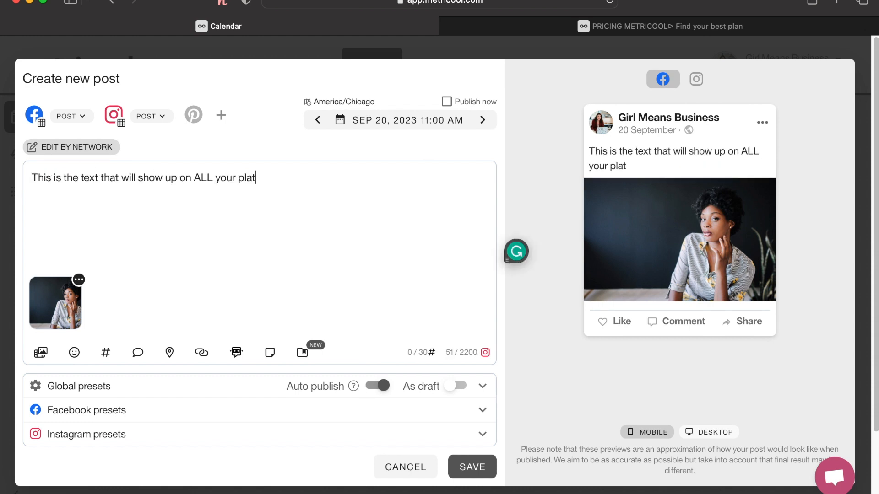
{"action": "type", "text": "forms, unless you make editd"}
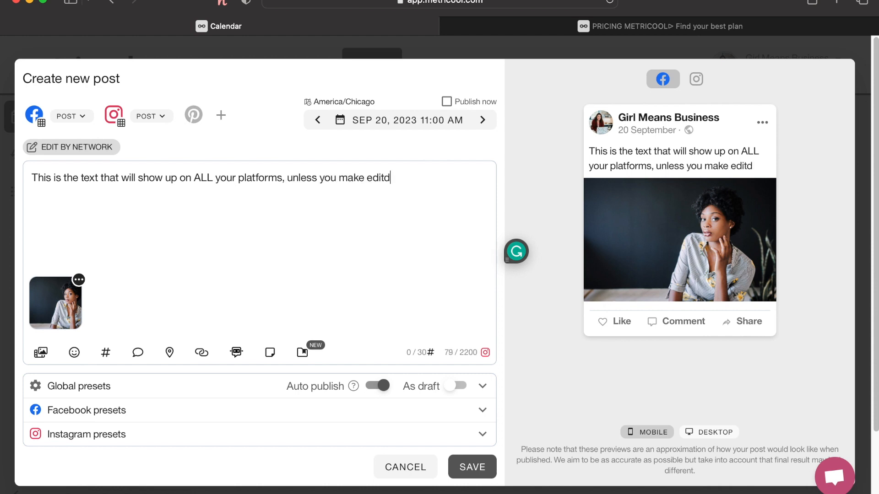
{"action": "key", "text": "BackSpace"}
{"action": "type", "text": "s based on plato"}
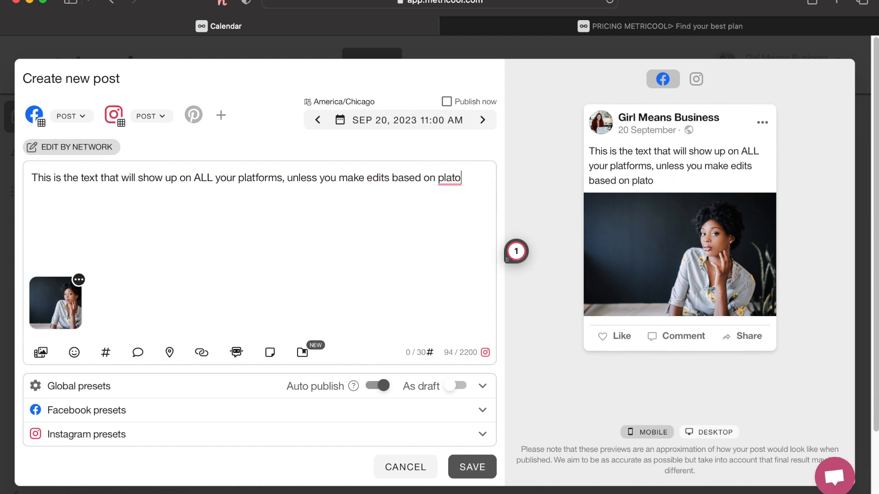
{"action": "key", "text": "BackSpace"}
{"action": "type", "text": "form."}
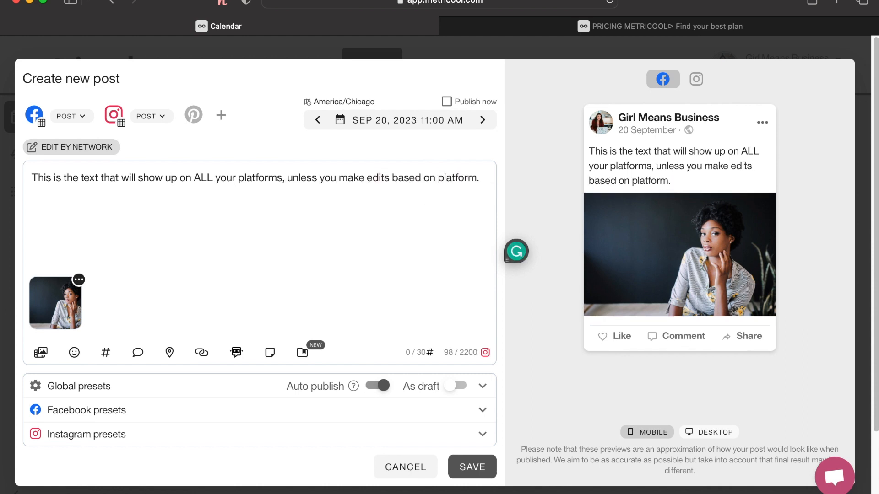
Turn on separate editing for each network and remove the comma after "platforms" in the template caption
{"action": "left_click", "coordinate": [70, 150]}
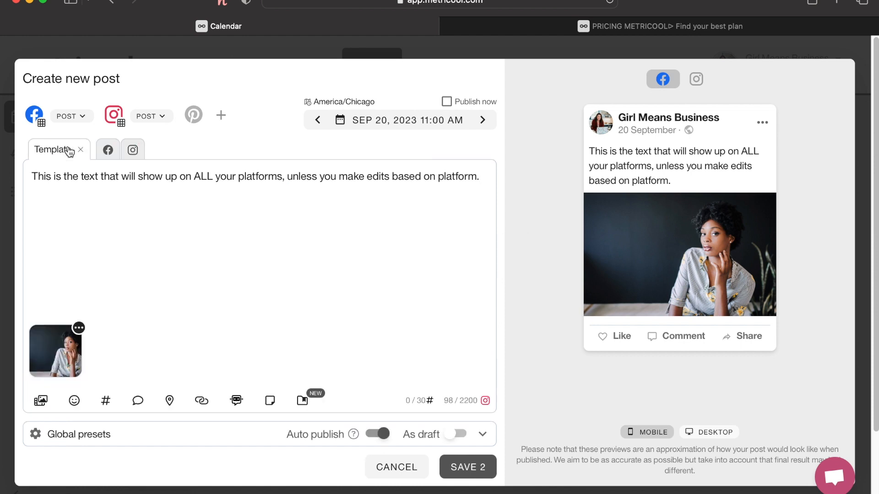
{"action": "left_click_drag", "start_coordinate": [36, 177], "coordinate": [382, 197]}
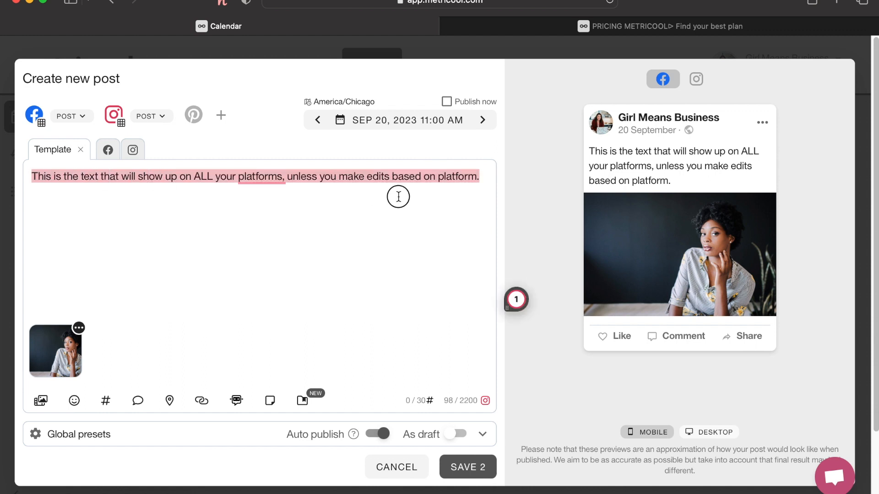
{"action": "left_click", "coordinate": [265, 177]}
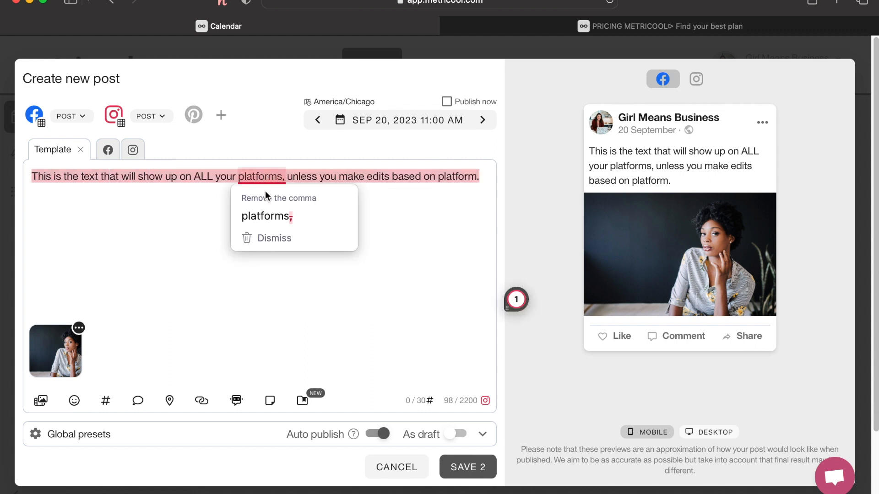
{"action": "left_click", "coordinate": [269, 213]}
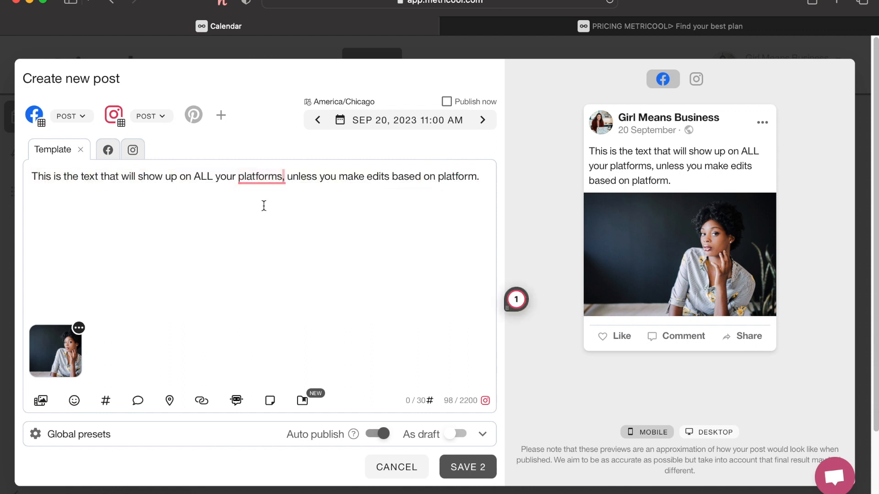
{"action": "left_click", "coordinate": [108, 154]}
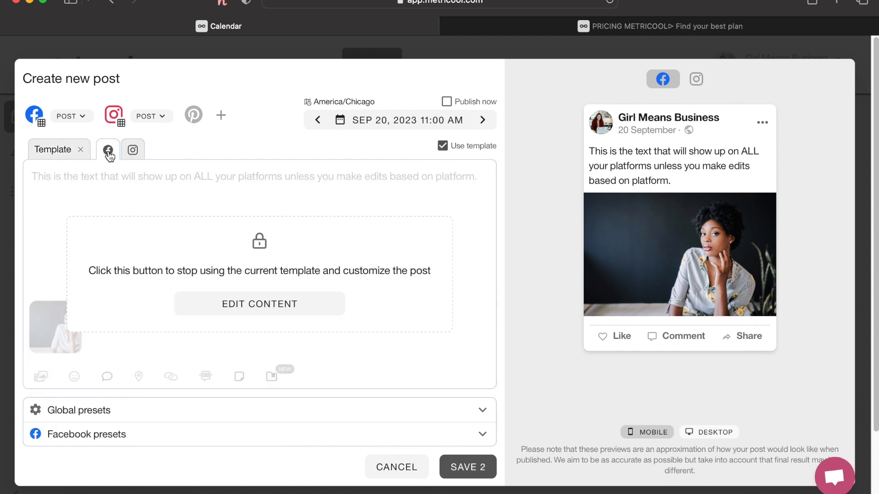
{"action": "left_click", "coordinate": [244, 306]}
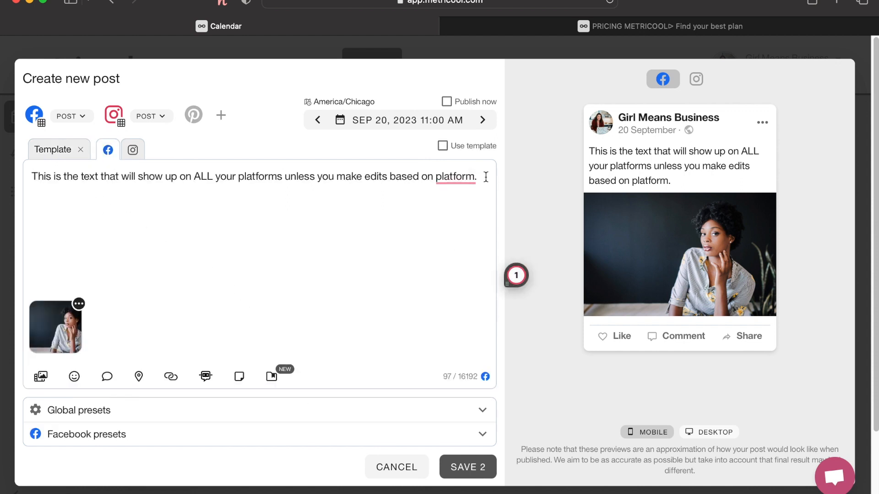
{"action": "key", "text": "Return"}
{"action": "key", "text": "Return"}
{"action": "type", "text": "www.paisley"}
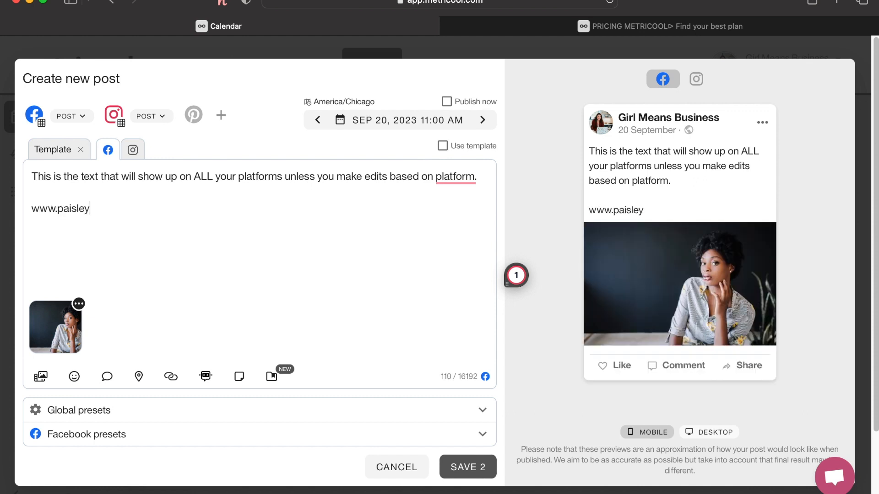
{"action": "type", "text": "laynephotography"}
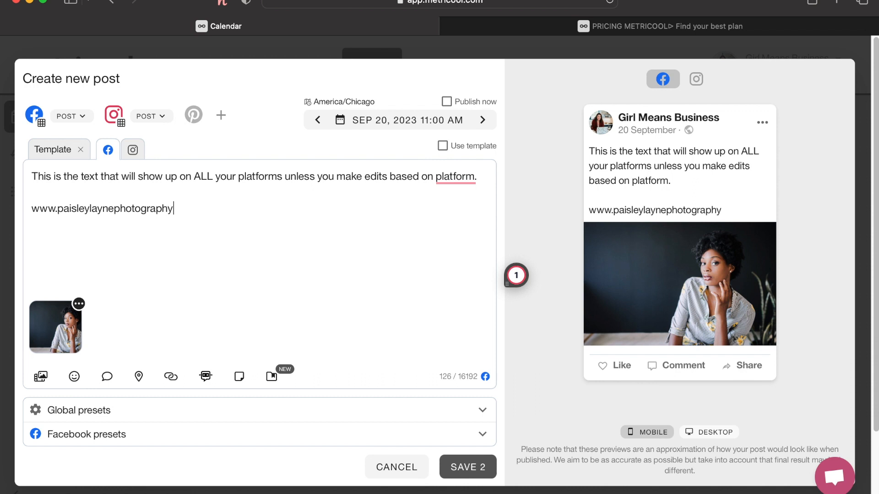
{"action": "type", "text": "y.com"}
Detach the Instagram version from the template and add the hashtags #brandphotography #dfwphotographer below its caption
{"action": "left_click", "coordinate": [132, 151]}
{"action": "left_click", "coordinate": [251, 302]}
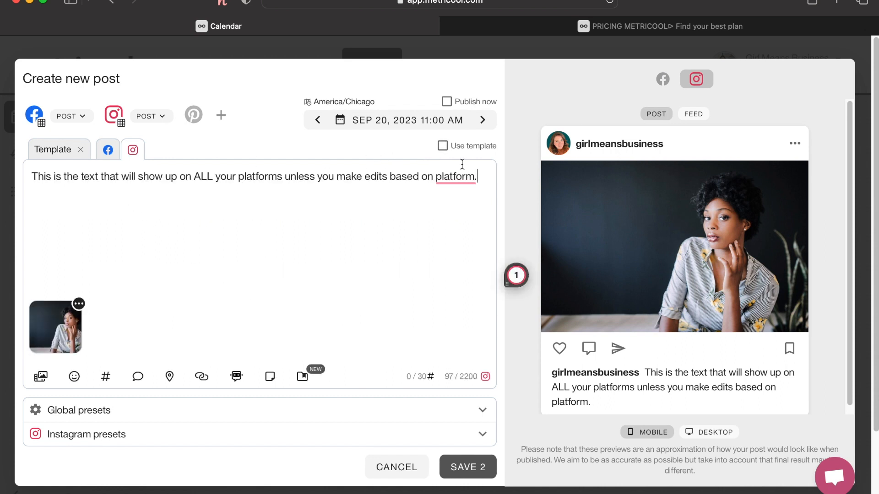
{"action": "type", "text": "#brandphotography #dfwphotographer"}
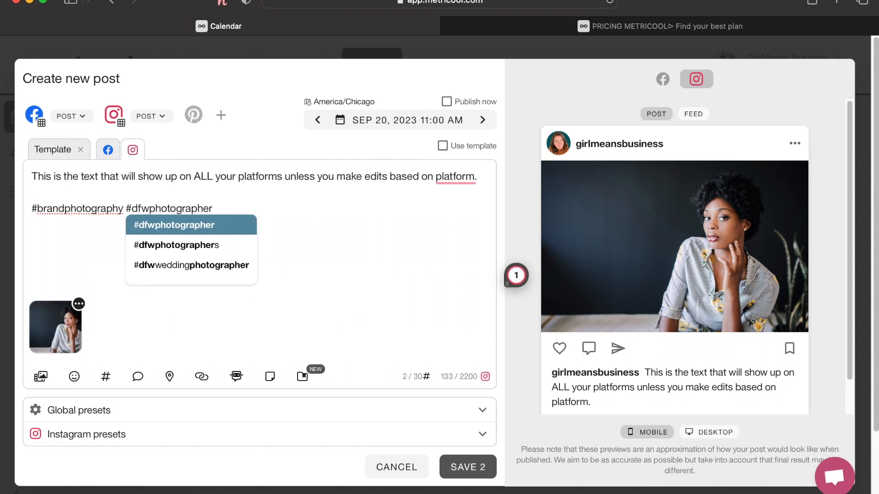
{"action": "left_click", "coordinate": [196, 225]}
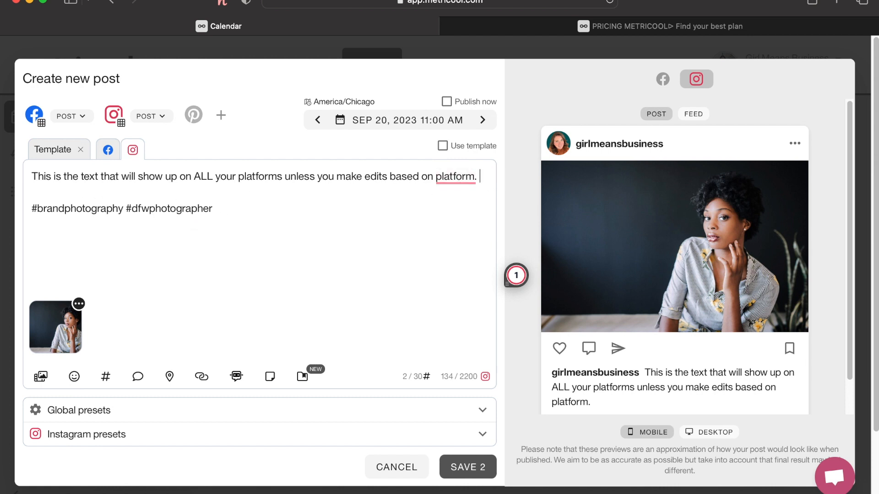
Add the line "Check out the link in bio" between the Instagram caption and its hashtags
{"action": "left_click", "coordinate": [486, 179]}
{"action": "key", "text": "Return"}
{"action": "type", "text": "Check out"}
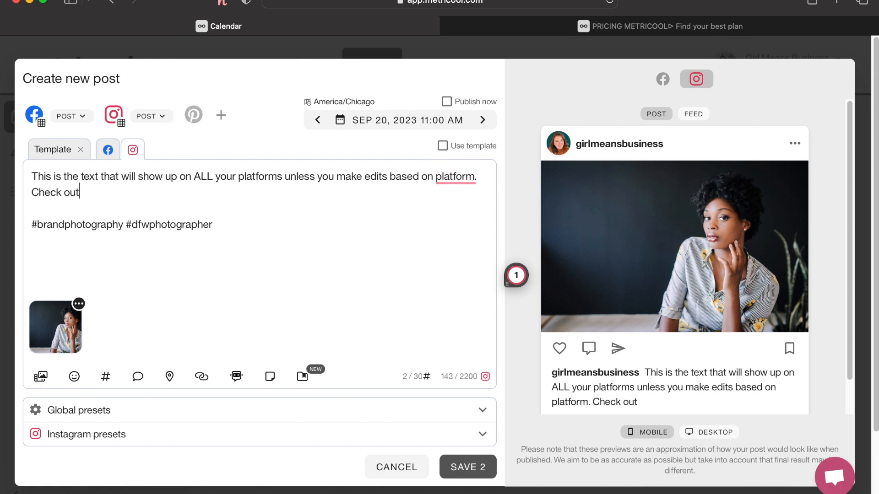
{"action": "type", "text": " the link in bio"}
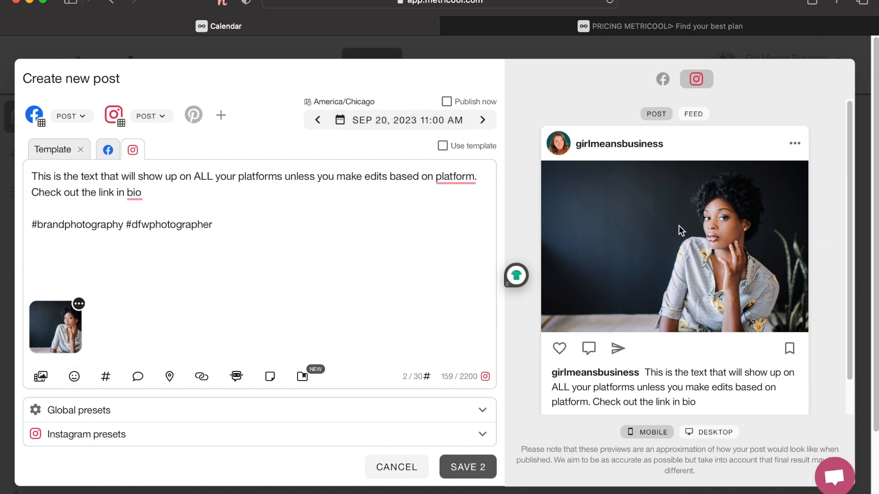
Compare the Facebook and Instagram previews of the post, including the website line, the hashtags and the desktop and mobile layouts
{"action": "left_click", "coordinate": [663, 78]}
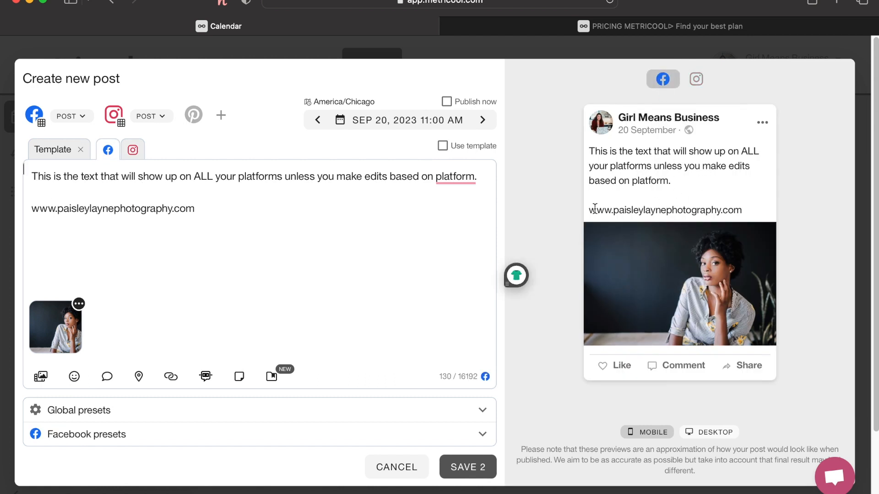
{"action": "left_click_drag", "start_coordinate": [591, 210], "coordinate": [753, 211]}
{"action": "left_click", "coordinate": [696, 87]}
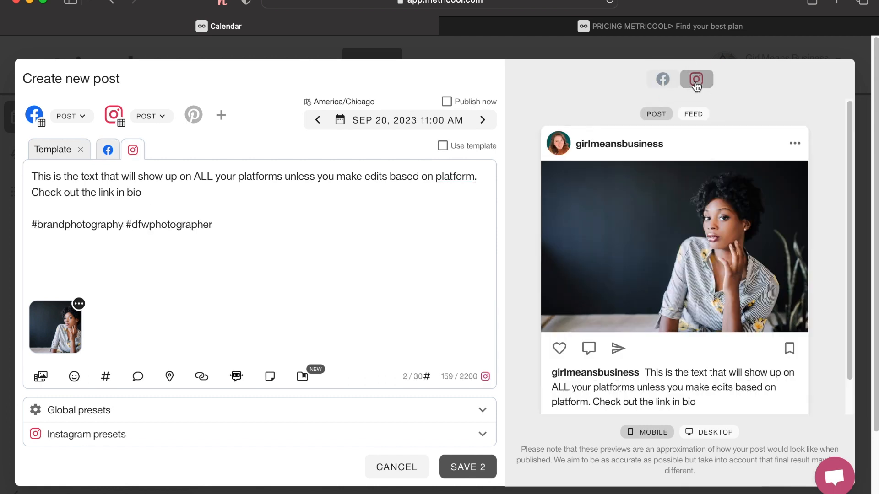
{"action": "scroll", "coordinate": [669, 330], "scroll_direction": "down", "scroll_amount": 2}
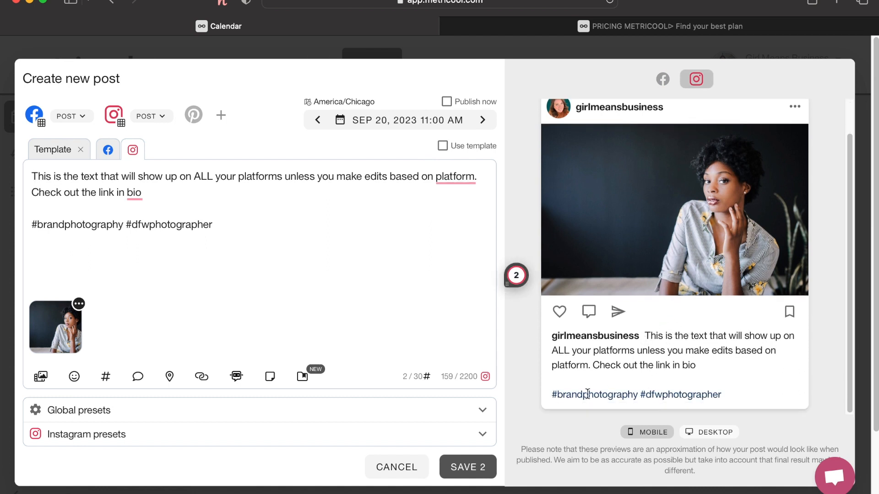
{"action": "left_click_drag", "start_coordinate": [594, 394], "coordinate": [745, 398]}
{"action": "left_click", "coordinate": [748, 394]}
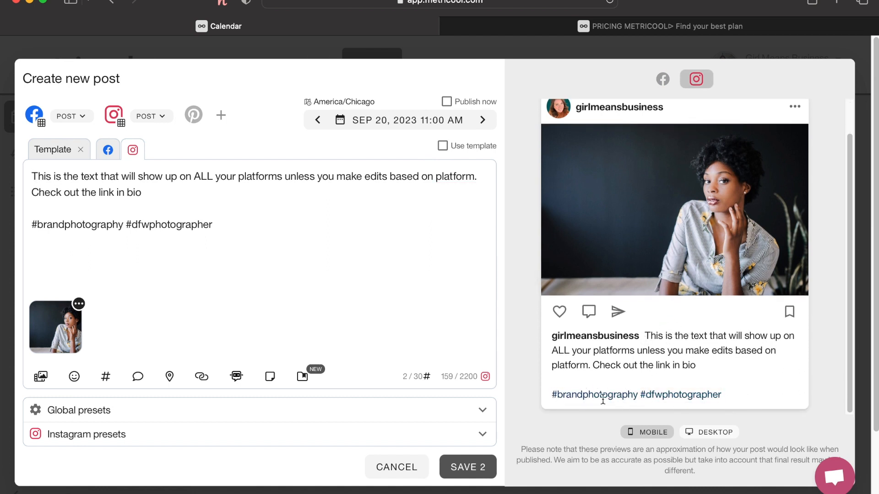
{"action": "left_click", "coordinate": [703, 435]}
{"action": "left_click", "coordinate": [651, 433]}
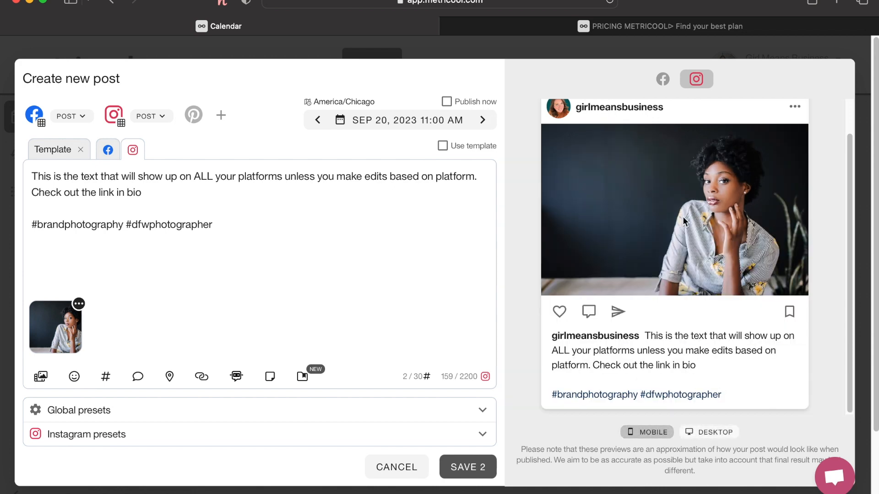
{"action": "scroll", "coordinate": [621, 250], "scroll_direction": "up", "scroll_amount": 1}
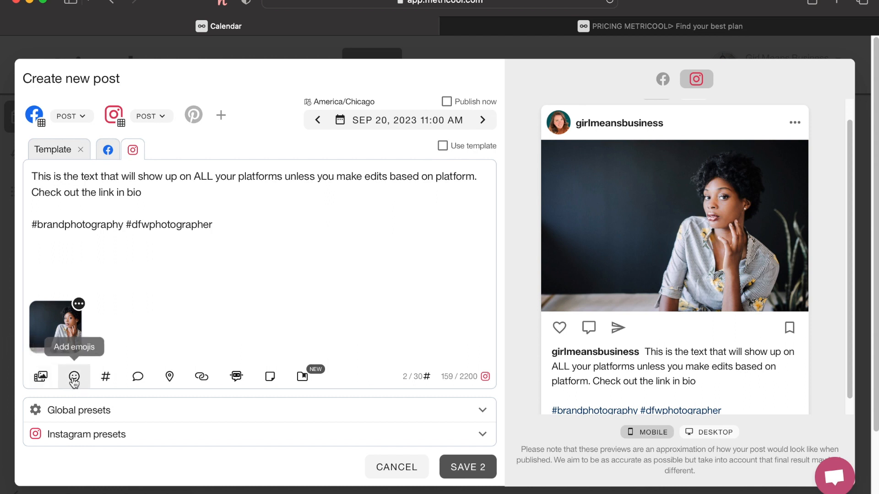
Search popular Instagram hashtags for "personalbrandphotos" and add #personalbrandphotoshoot and #personalbrandphotos to the Instagram caption
{"action": "left_click", "coordinate": [107, 379]}
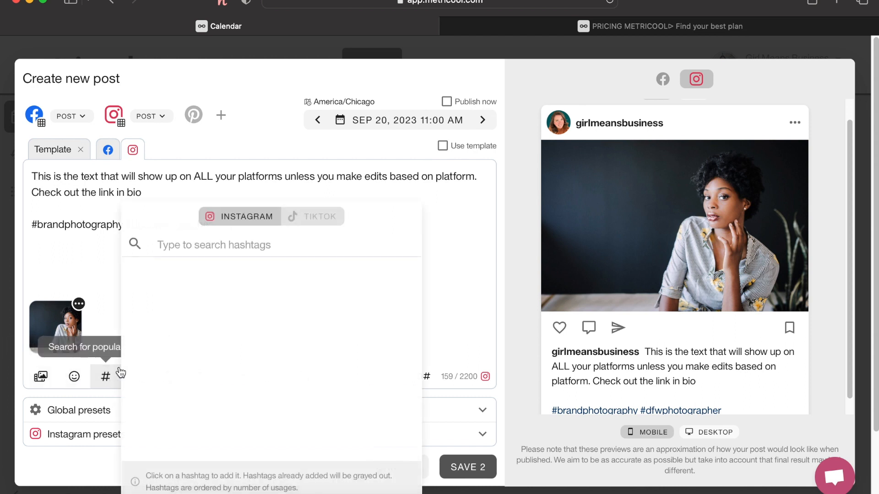
{"action": "left_click", "coordinate": [188, 246]}
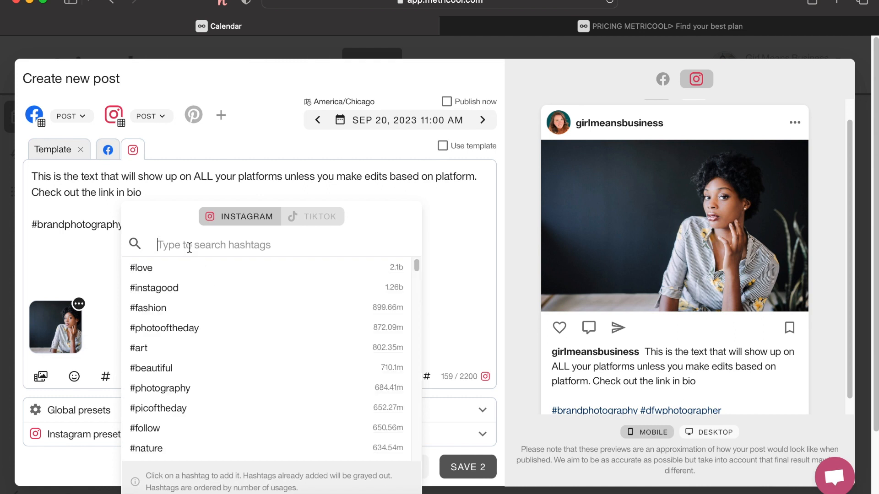
{"action": "type", "text": "photo"}
{"action": "key", "text": "BackSpace"}
{"action": "key", "text": "BackSpace"}
{"action": "key", "text": "BackSpace"}
{"action": "key", "text": "BackSpace"}
{"action": "key", "text": "BackSpace"}
{"action": "type", "text": "ers"}
{"action": "key", "text": "BackSpace"}
{"action": "key", "text": "BackSpace"}
{"action": "key", "text": "BackSpace"}
{"action": "type", "text": "personalbrandpho"}
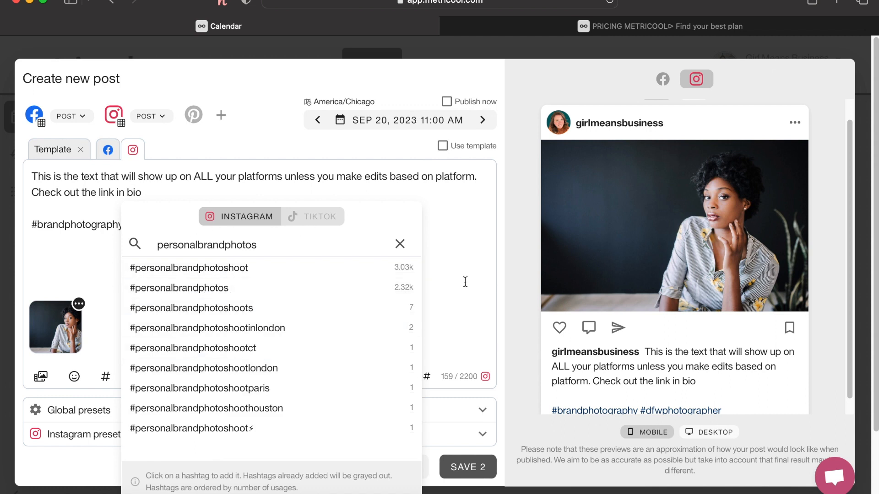
{"action": "left_click", "coordinate": [235, 272]}
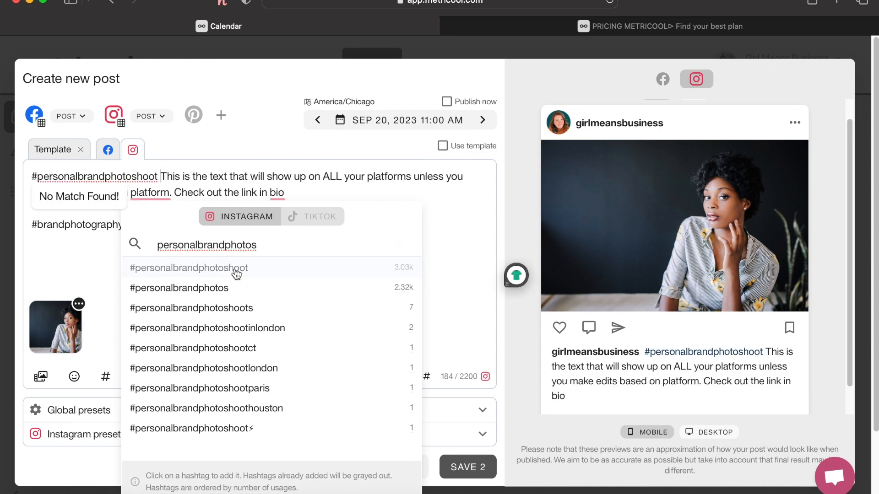
{"action": "left_click", "coordinate": [215, 292]}
Move #personalbrandphotoshoot and #personalbrandphotos from the start of the Instagram caption to after #dfwphotographer
{"action": "left_click_drag", "start_coordinate": [266, 177], "coordinate": [24, 177]}
{"action": "key", "text": "super+c"}
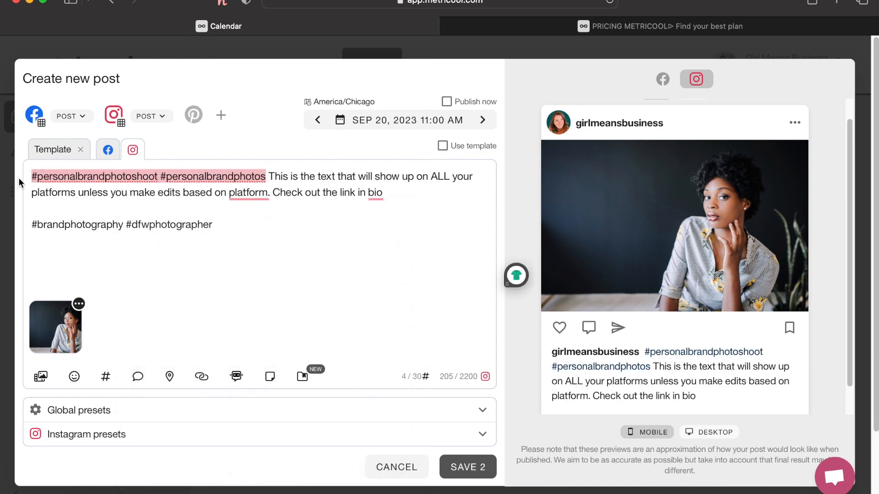
{"action": "key", "text": "BackSpace"}
{"action": "key", "text": "super+v"}
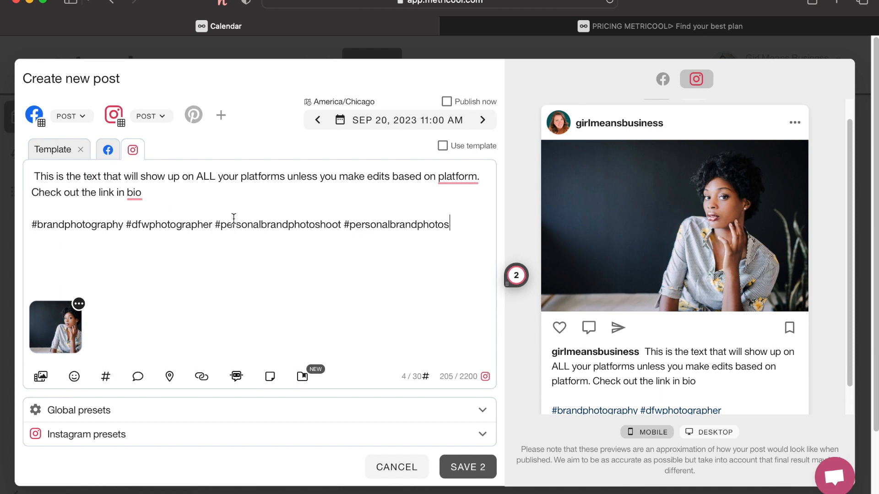
Draft the first comment "Like this comments if you want more info about a personal brand session" and discard it
{"action": "left_click", "coordinate": [140, 379]}
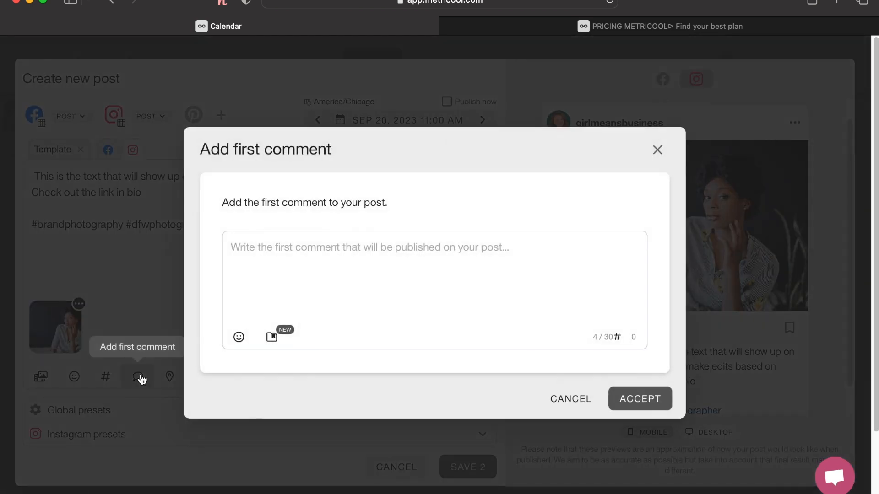
{"action": "left_click", "coordinate": [258, 260]}
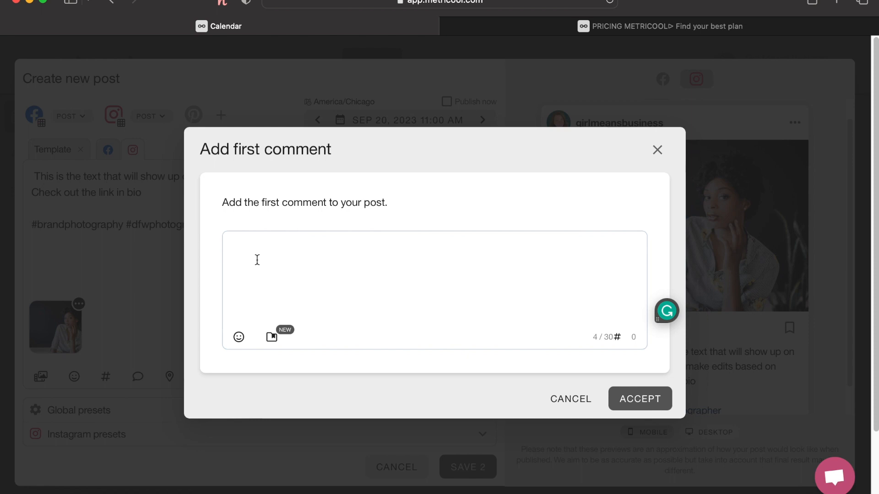
{"action": "type", "text": "Like this co"}
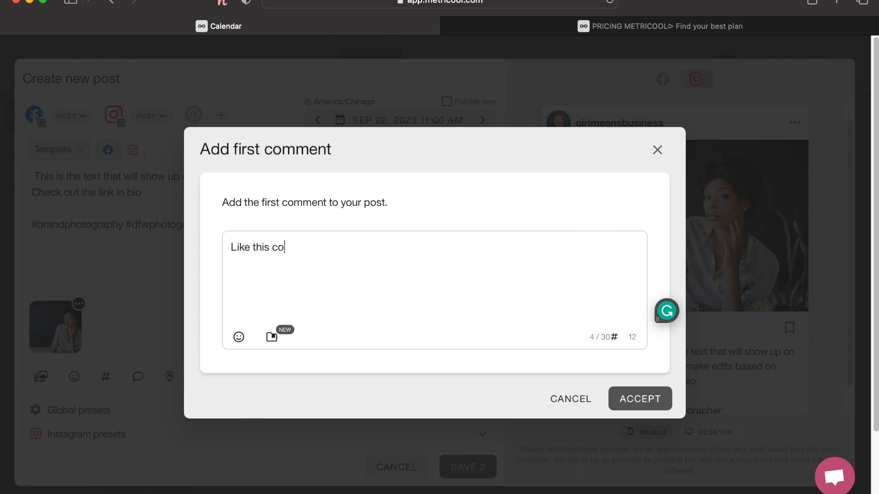
{"action": "type", "text": "mments if "}
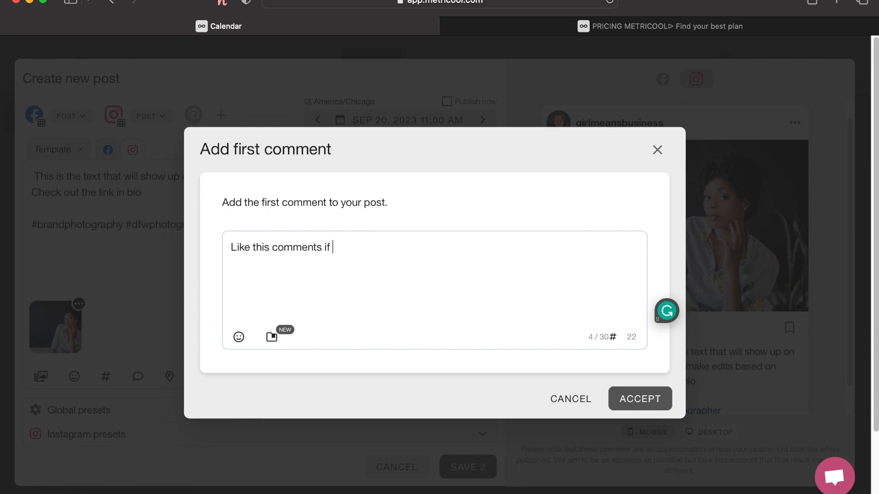
{"action": "type", "text": "you want more info about a [ersonal brand session"}
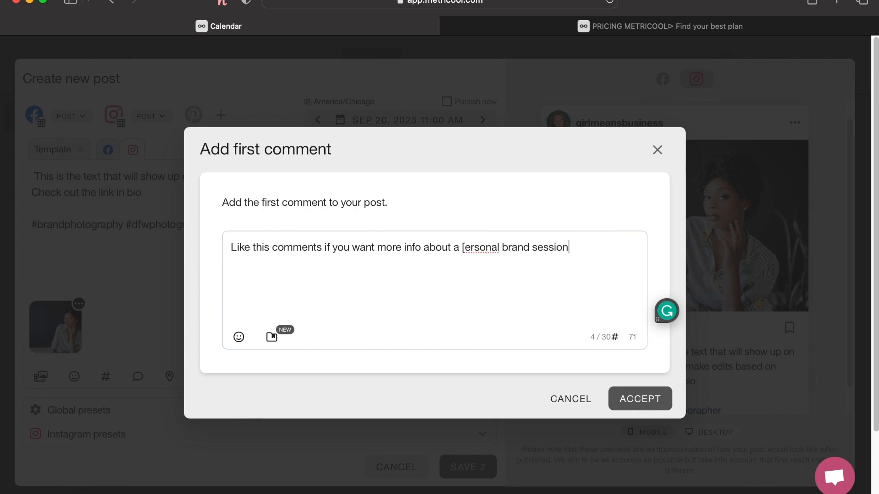
{"action": "left_click", "coordinate": [466, 247]}
{"action": "key", "text": "BackSpace"}
{"action": "type", "text": "p"}
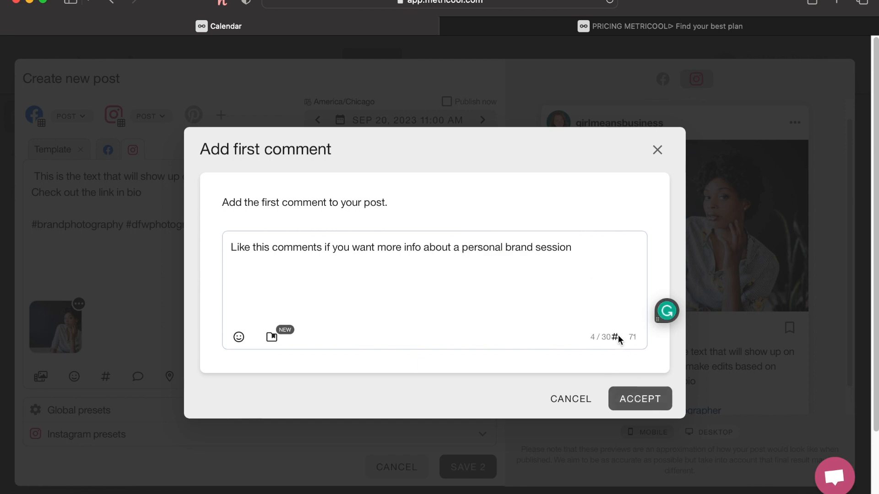
{"action": "left_click", "coordinate": [573, 400]}
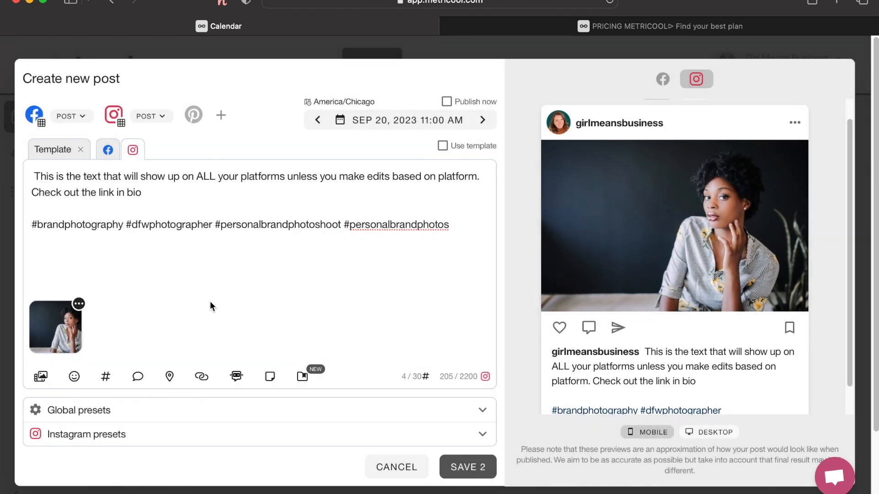
Search the locations for Dallas and add Dallas, Texas as the Instagram post's location
{"action": "left_click", "coordinate": [169, 380]}
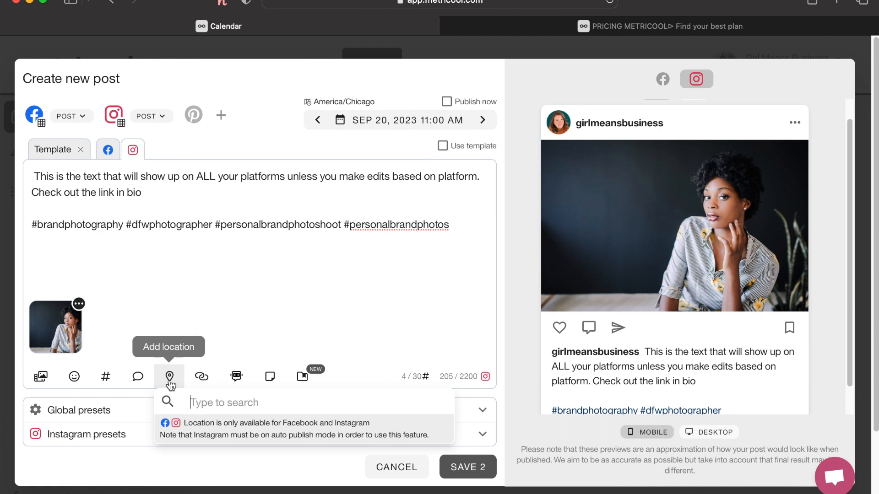
{"action": "type", "text": "Dallas"}
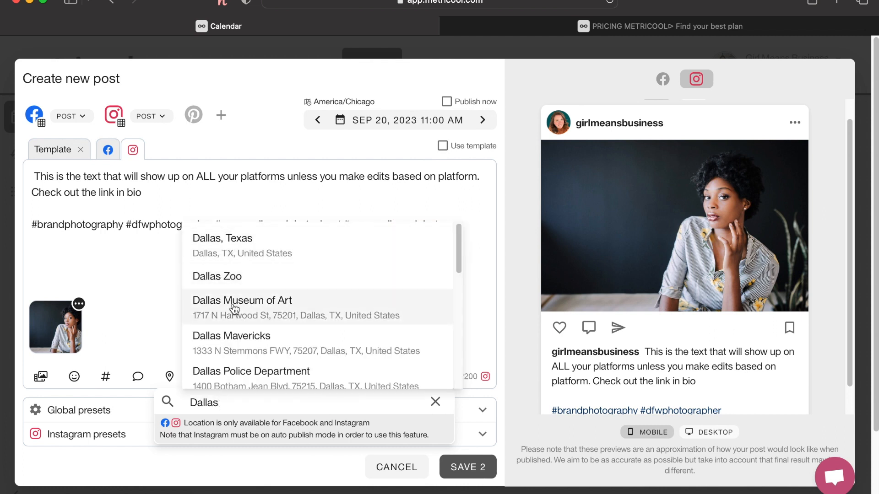
{"action": "scroll", "coordinate": [235, 298], "scroll_direction": "down", "scroll_amount": 3}
{"action": "scroll", "coordinate": [234, 275], "scroll_direction": "up", "scroll_amount": 3}
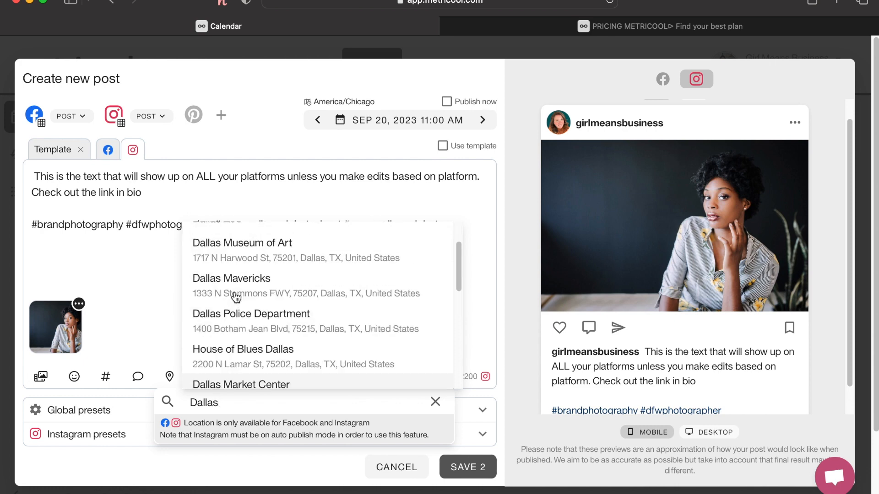
{"action": "left_click", "coordinate": [227, 256]}
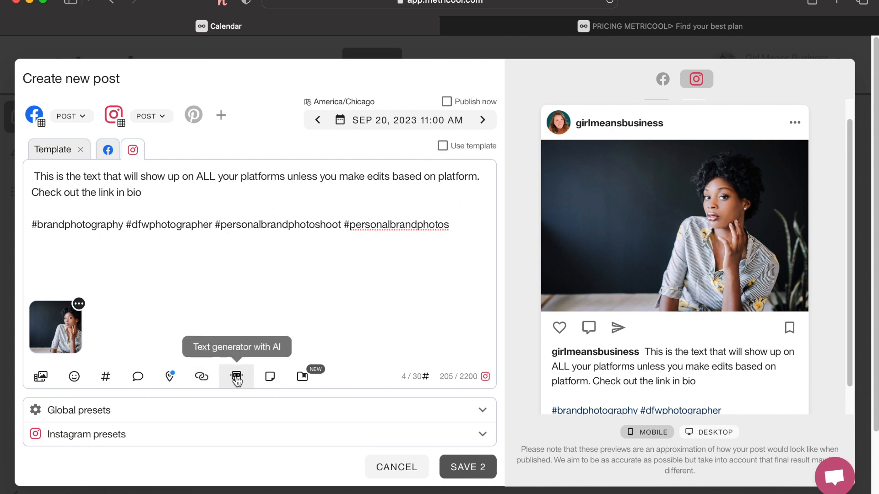
Look at the post notes and close them again
{"action": "left_click", "coordinate": [271, 379]}
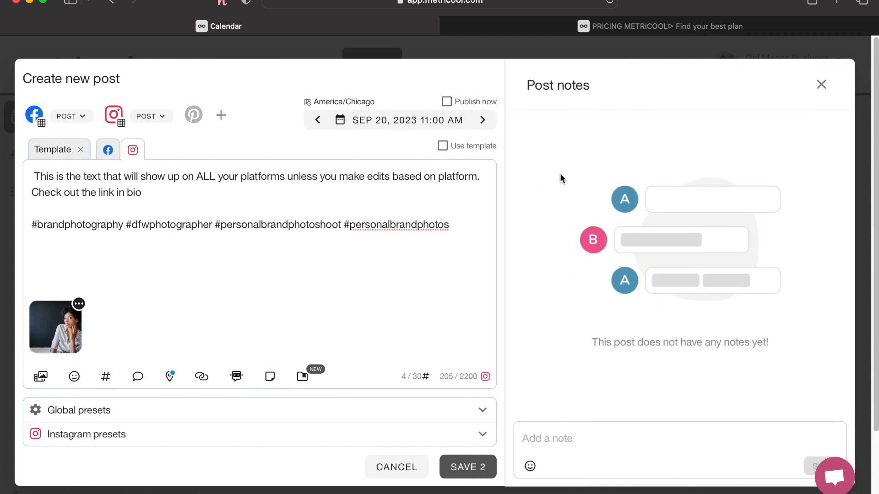
{"action": "left_click", "coordinate": [822, 86]}
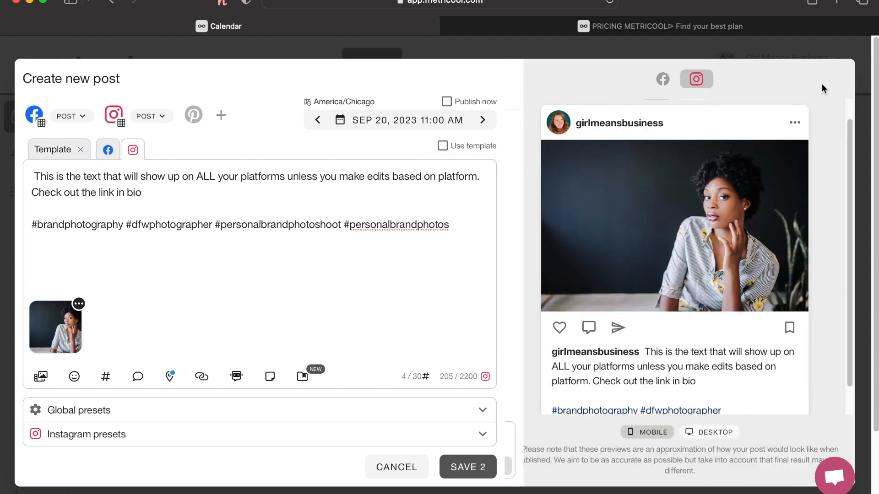
Save a reusable text titled "Sign Off" that reads "xoxo," with the owner's first name and "with PLP" on the second line
{"action": "left_click", "coordinate": [304, 378]}
{"action": "left_click", "coordinate": [445, 444]}
{"action": "left_click", "coordinate": [363, 260]}
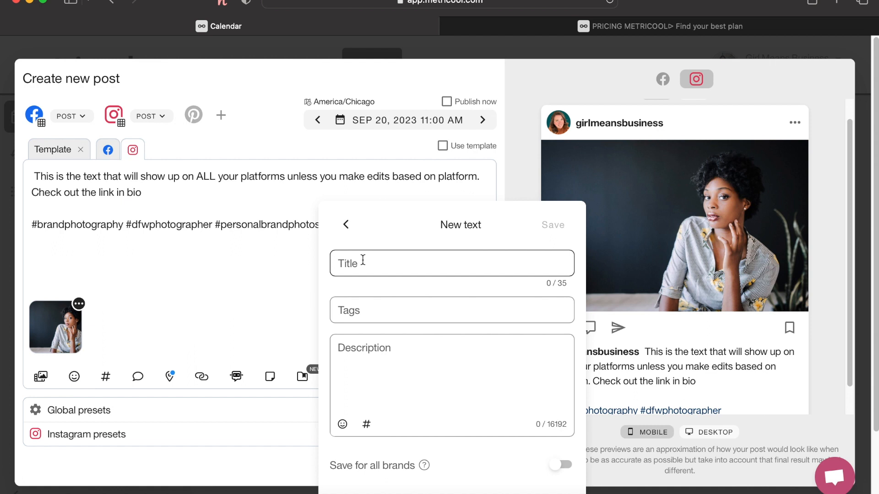
{"action": "left_click", "coordinate": [363, 260]}
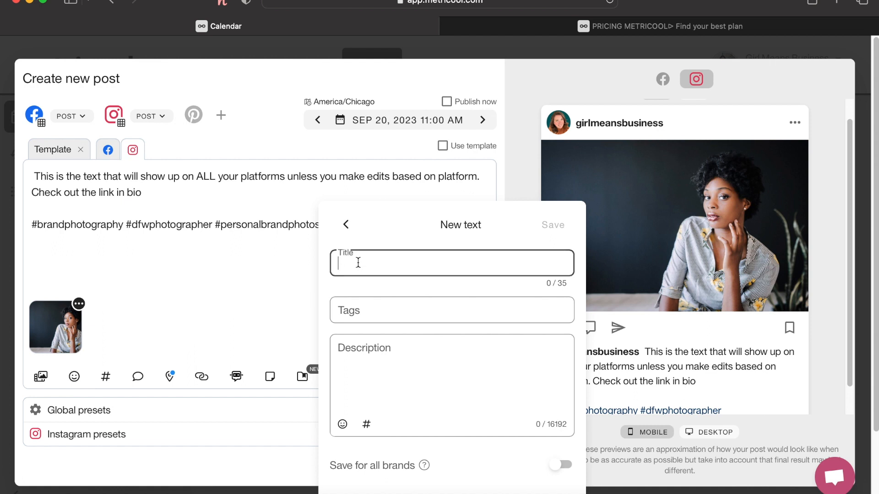
{"action": "type", "text": "Sign Off"}
{"action": "left_click", "coordinate": [344, 349]}
{"action": "type", "text": "xoxo,"}
{"action": "key", "text": "Return"}
{"action": "type", "text": "Kendra"}
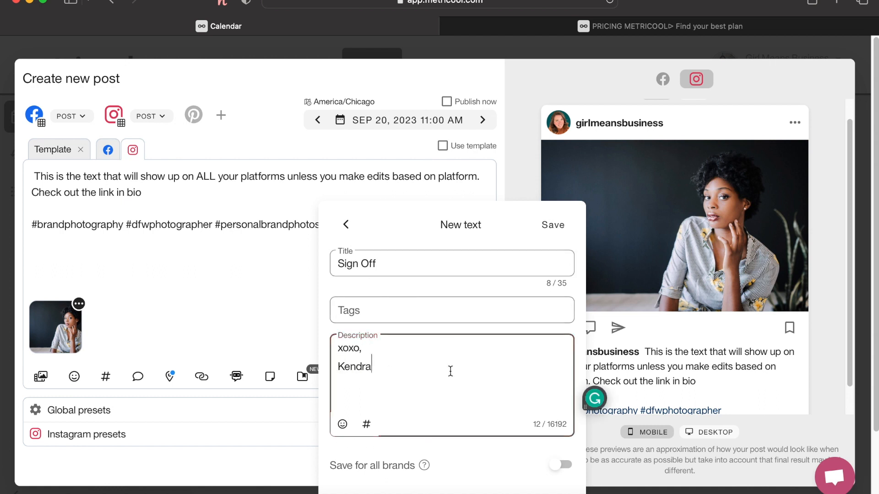
{"action": "type", "text": " with PLP"}
{"action": "left_click", "coordinate": [552, 225]}
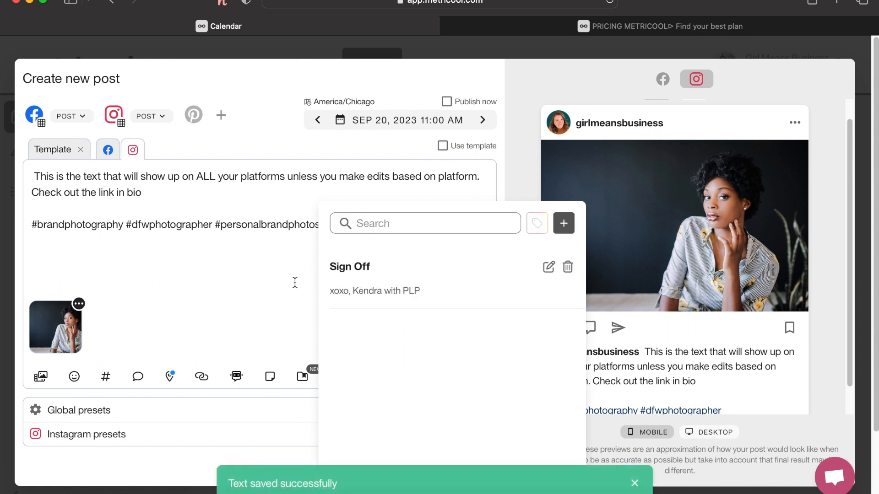
Insert the saved Sign Off text at the end of the Instagram caption, separated from the hashtags by a blank line
{"action": "left_click", "coordinate": [372, 295]}
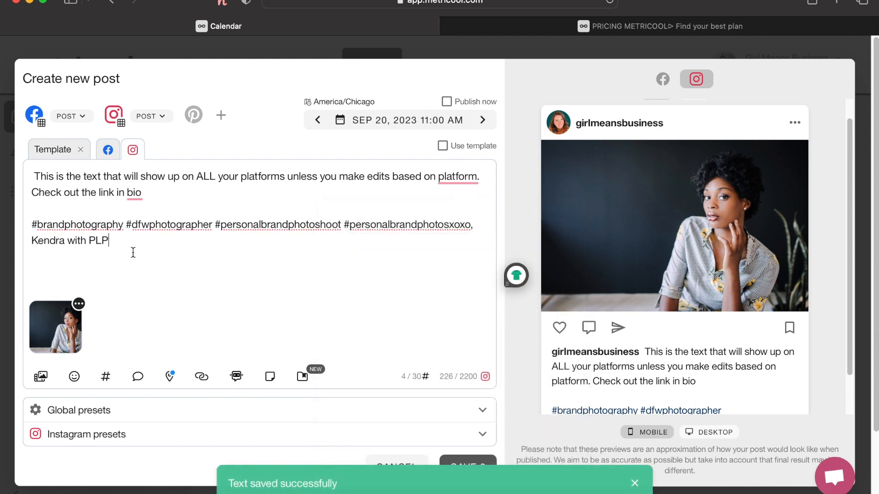
{"action": "left_click", "coordinate": [449, 224]}
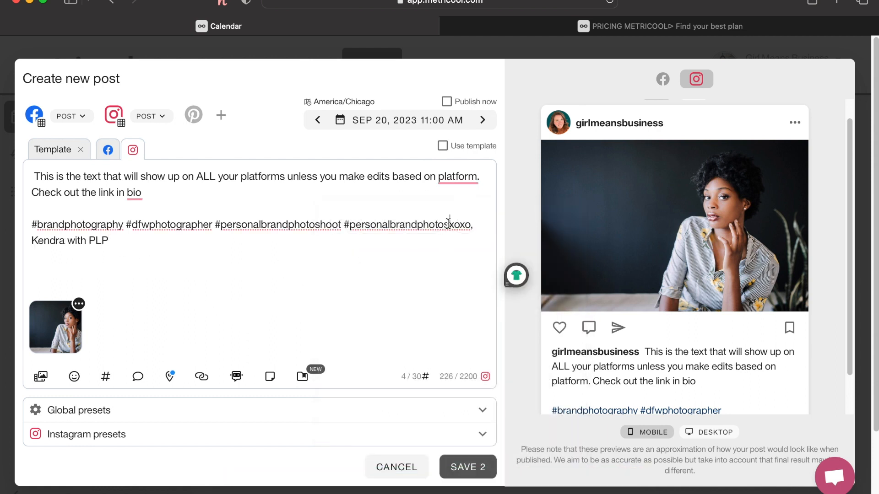
{"action": "key", "text": "Return"}
{"action": "key", "text": "Return"}
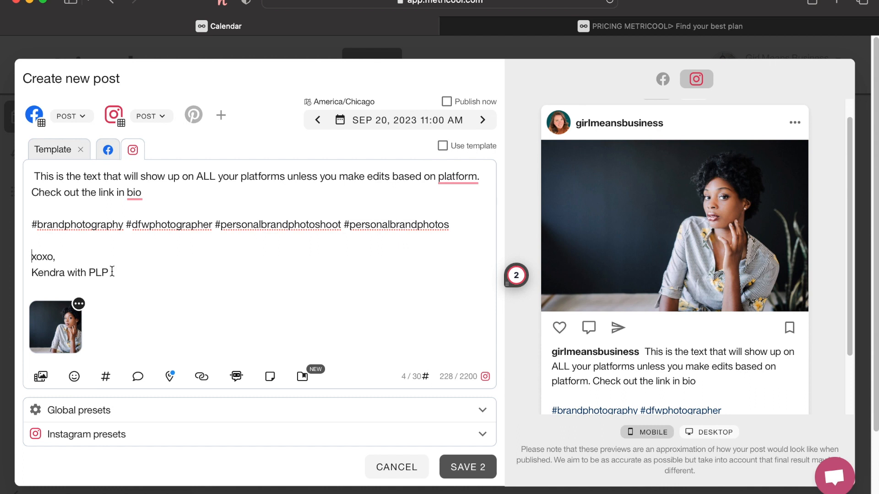
Try inserting the saved Sign Off text into the Instagram caption again and remove the extra line below the signature
{"action": "left_click", "coordinate": [302, 376]}
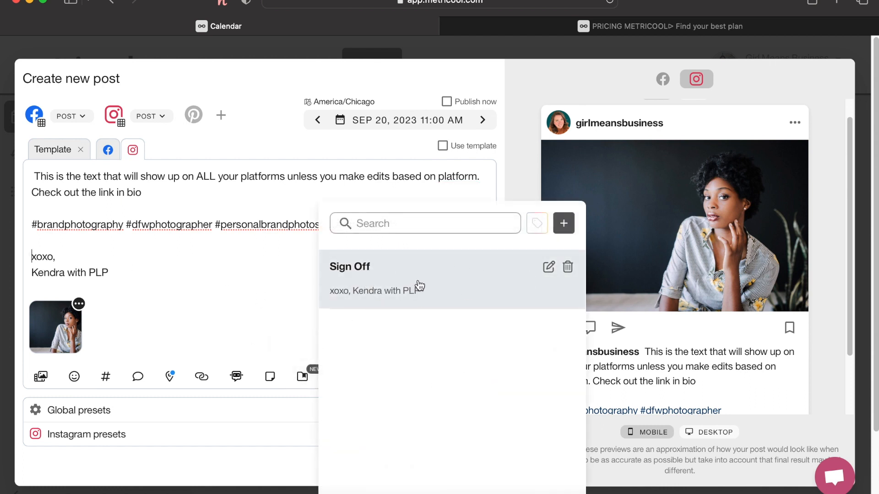
{"action": "left_click", "coordinate": [364, 297]}
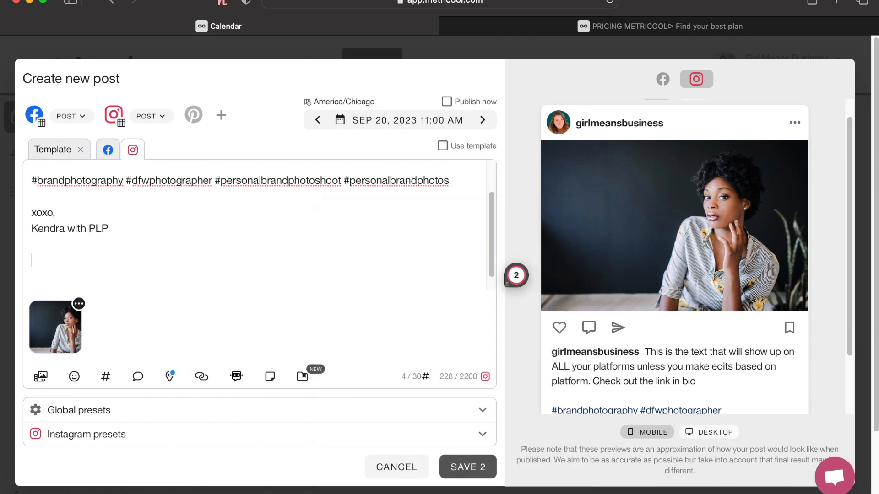
{"action": "key", "text": "BackSpace"}
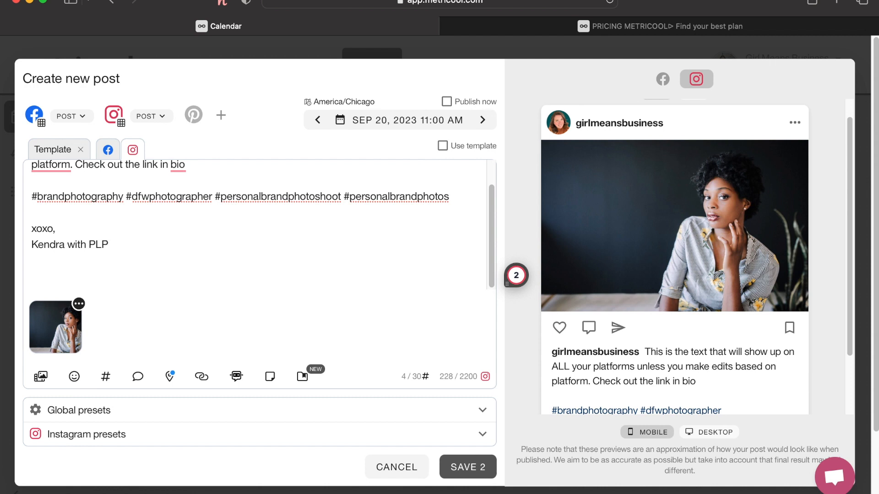
Open the AI text generator for the Instagram caption and check its usage limit information
{"action": "left_click", "coordinate": [237, 378]}
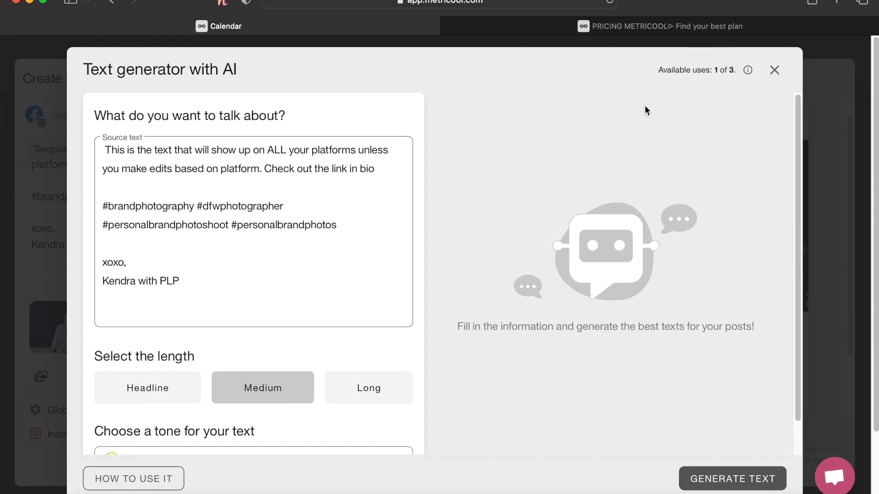
{"action": "mouse_move", "coordinate": [749, 71]}
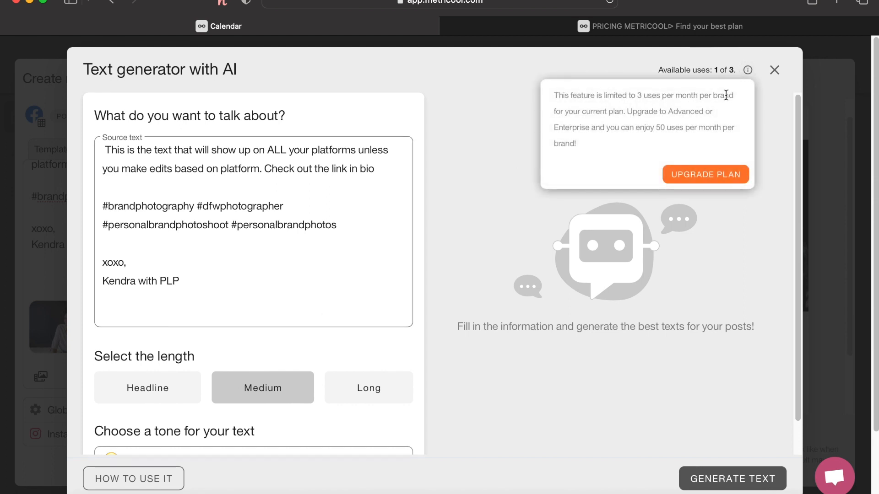
{"action": "left_click", "coordinate": [748, 71]}
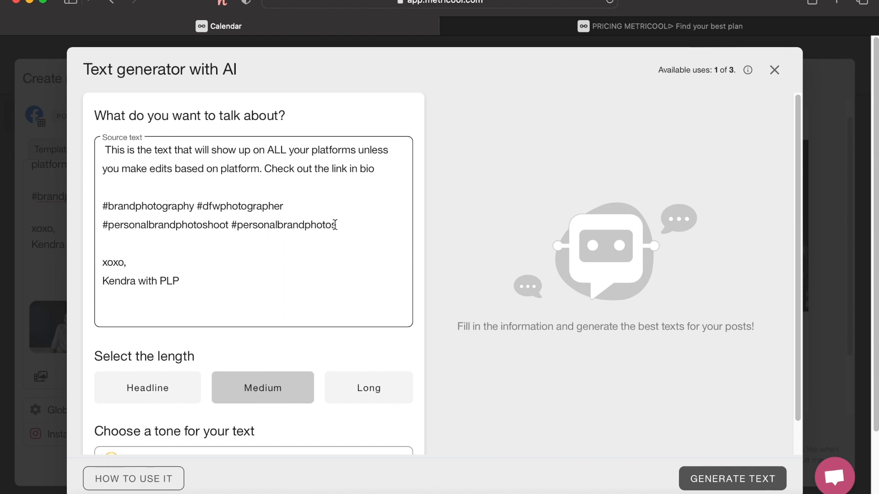
Replace the generator's source text with "create a post talking about the importance of having great brand photos for your small business."
{"action": "left_click_drag", "start_coordinate": [179, 281], "coordinate": [102, 150]}
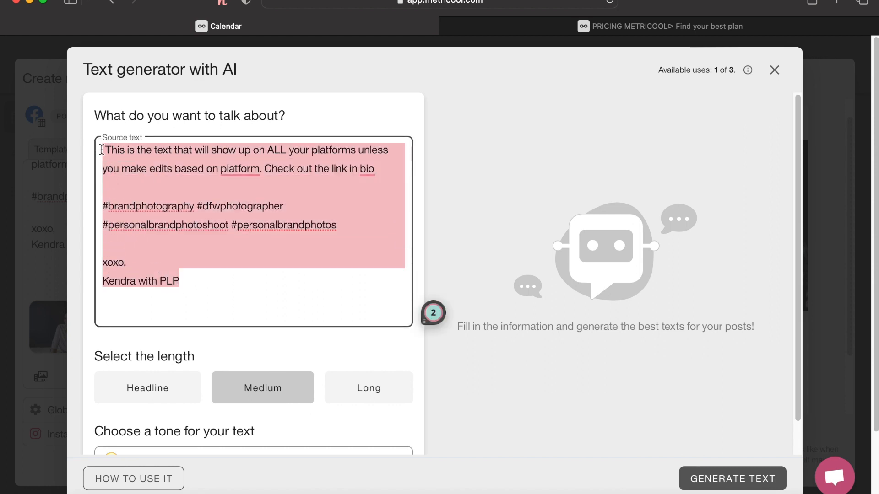
{"action": "left_click", "coordinate": [109, 153]}
{"action": "left_click_drag", "start_coordinate": [110, 153], "coordinate": [190, 274]}
{"action": "key", "text": "BackSpace"}
{"action": "type", "text": "create a post talking about the importance of having"}
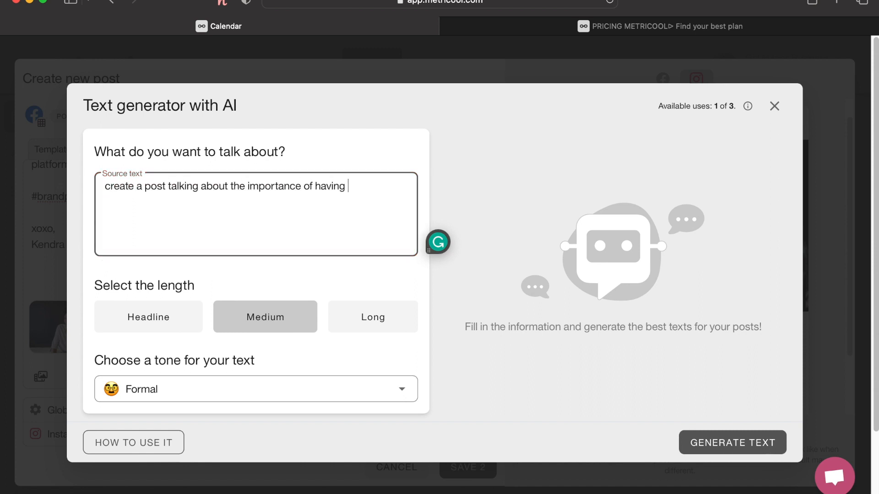
{"action": "type", "text": " great brand photos for your small business."}
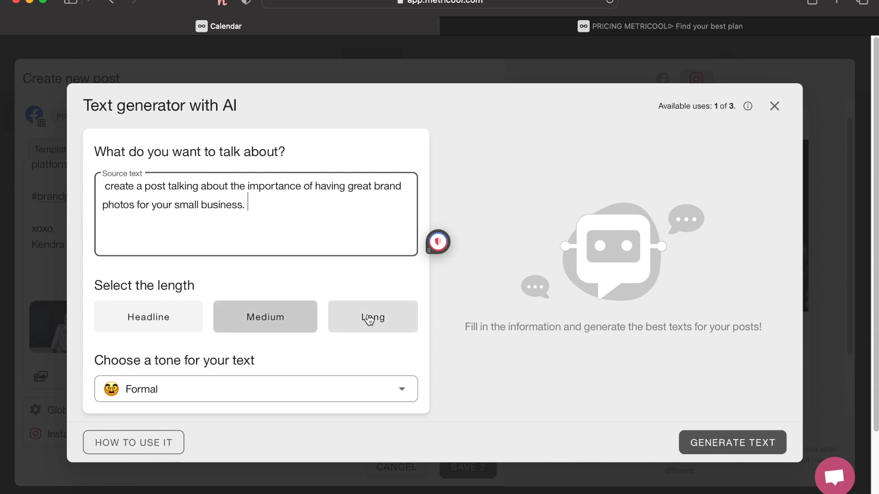
Generate texts from the prompt with Medium length and an Informal tone
{"action": "left_click", "coordinate": [255, 328]}
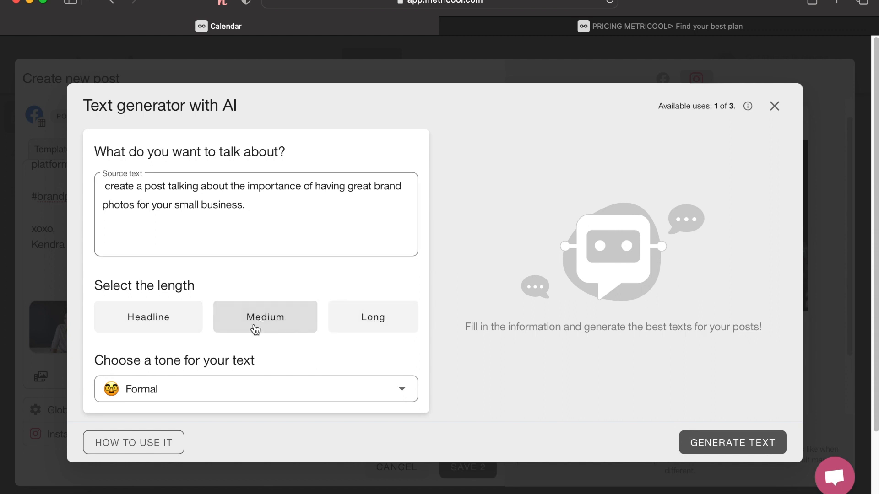
{"action": "left_click", "coordinate": [196, 391]}
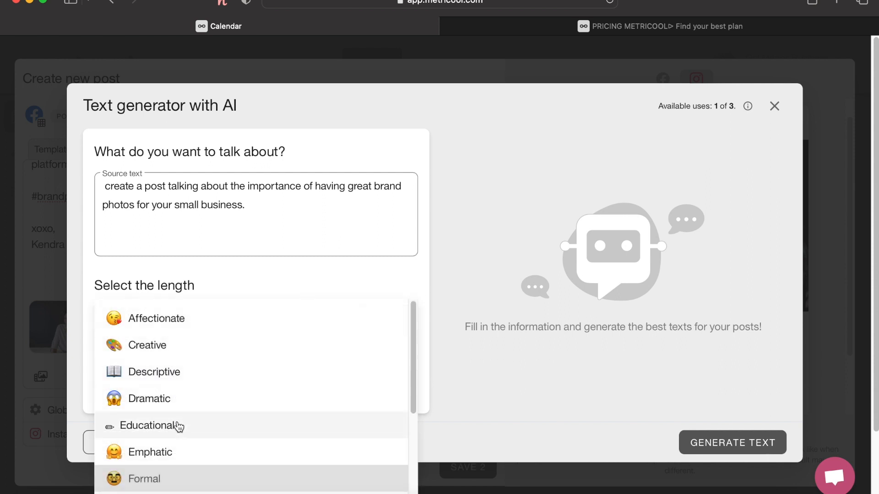
{"action": "scroll", "coordinate": [179, 427], "scroll_direction": "down", "scroll_amount": 3}
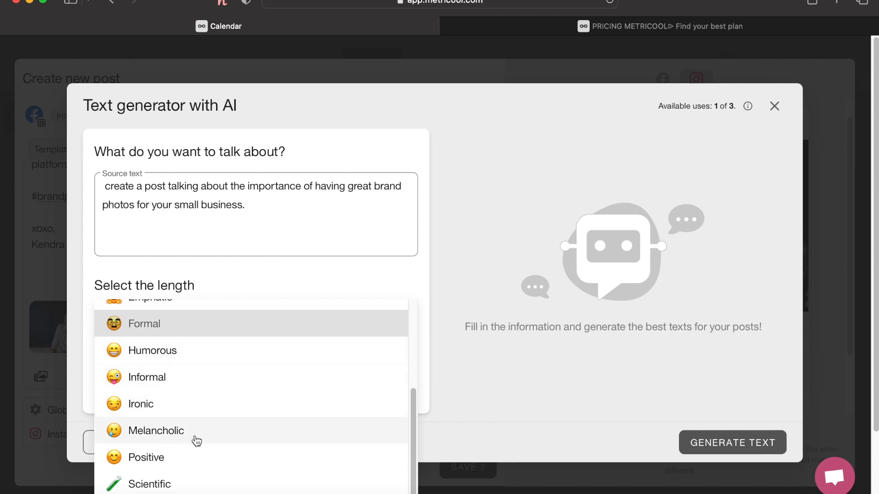
{"action": "left_click", "coordinate": [146, 381]}
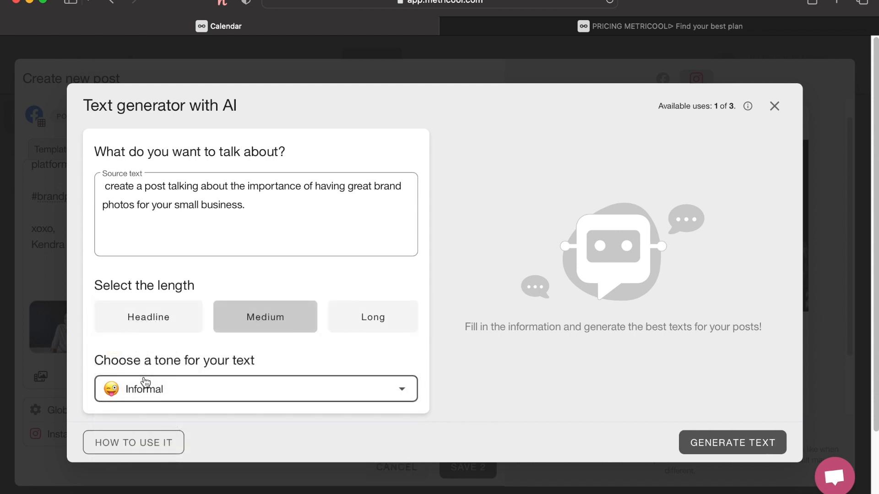
{"action": "left_click", "coordinate": [722, 448]}
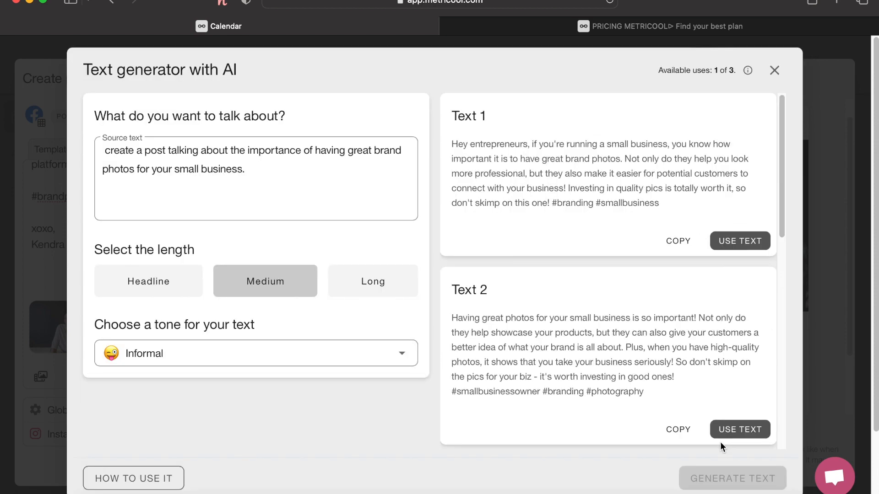
Review the generated text suggestions and use Text 5 as the Instagram caption
{"action": "scroll", "coordinate": [575, 320], "scroll_direction": "down", "scroll_amount": 5}
{"action": "scroll", "coordinate": [575, 320], "scroll_direction": "down", "scroll_amount": 7}
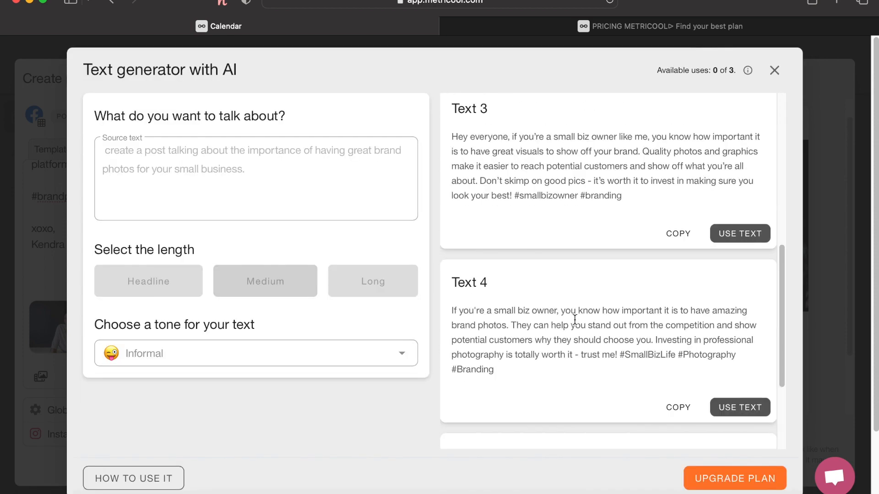
{"action": "scroll", "coordinate": [575, 320], "scroll_direction": "up", "scroll_amount": 10}
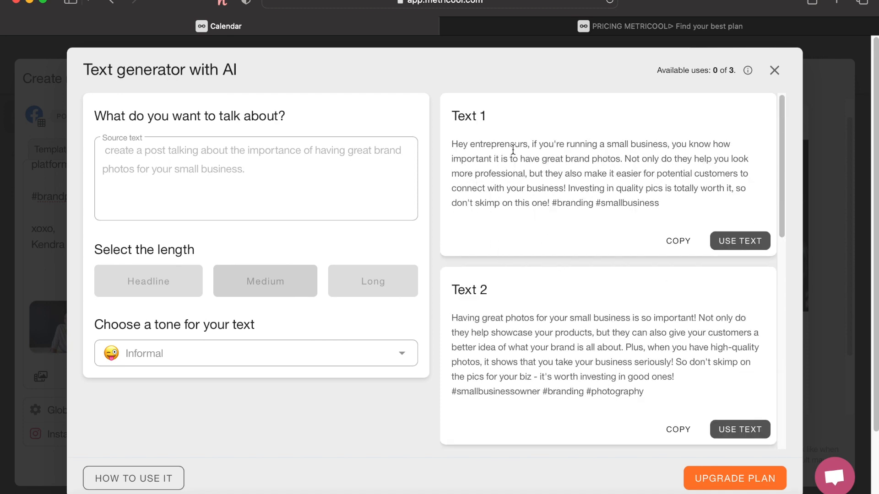
{"action": "scroll", "coordinate": [523, 243], "scroll_direction": "down", "scroll_amount": 5}
{"action": "scroll", "coordinate": [487, 200], "scroll_direction": "up", "scroll_amount": 2}
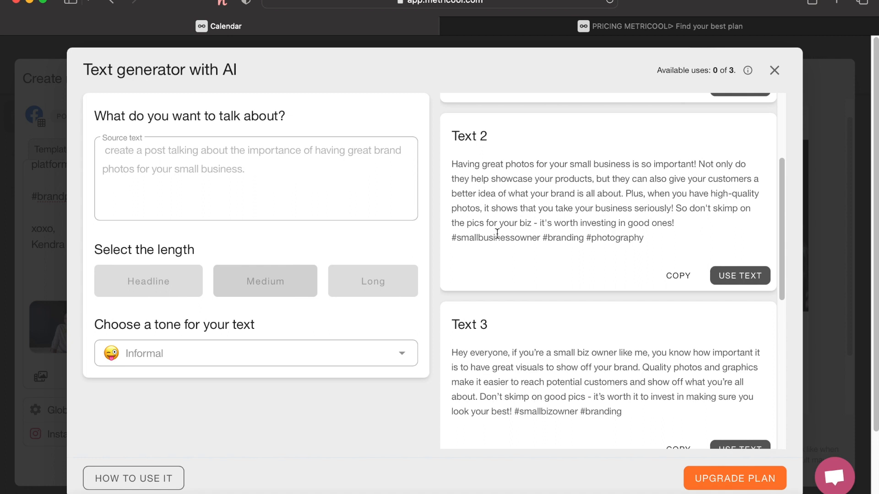
{"action": "scroll", "coordinate": [533, 279], "scroll_direction": "down", "scroll_amount": 3}
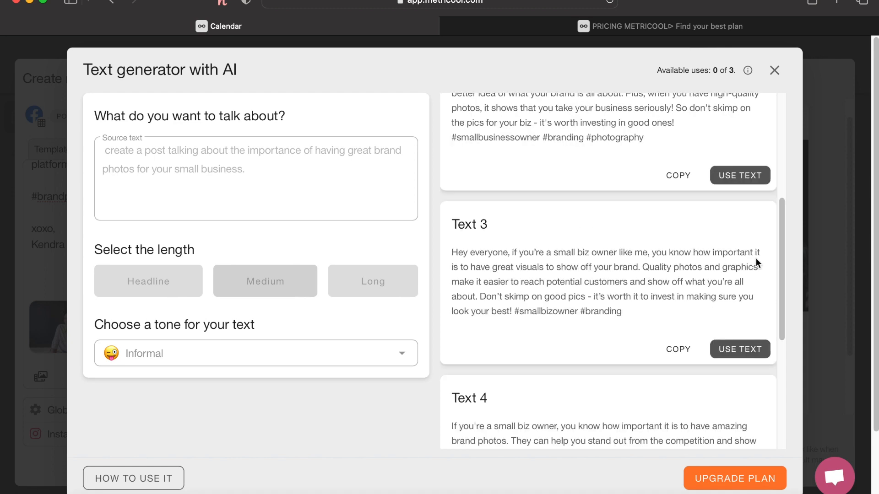
{"action": "scroll", "coordinate": [600, 280], "scroll_direction": "down", "scroll_amount": 3}
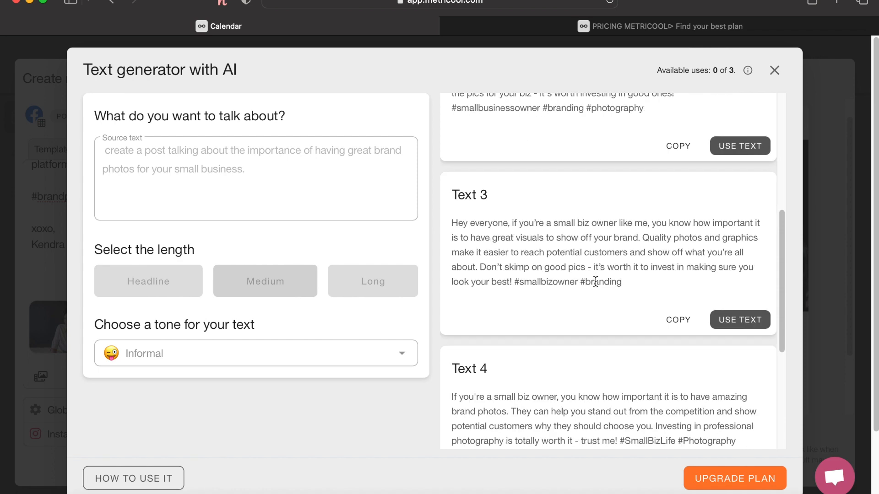
{"action": "scroll", "coordinate": [544, 336], "scroll_direction": "down", "scroll_amount": 6}
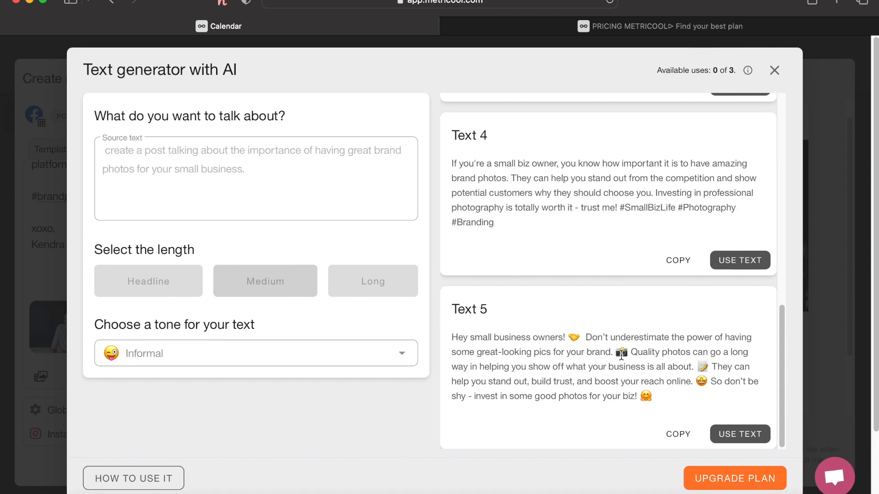
{"action": "left_click", "coordinate": [741, 435]}
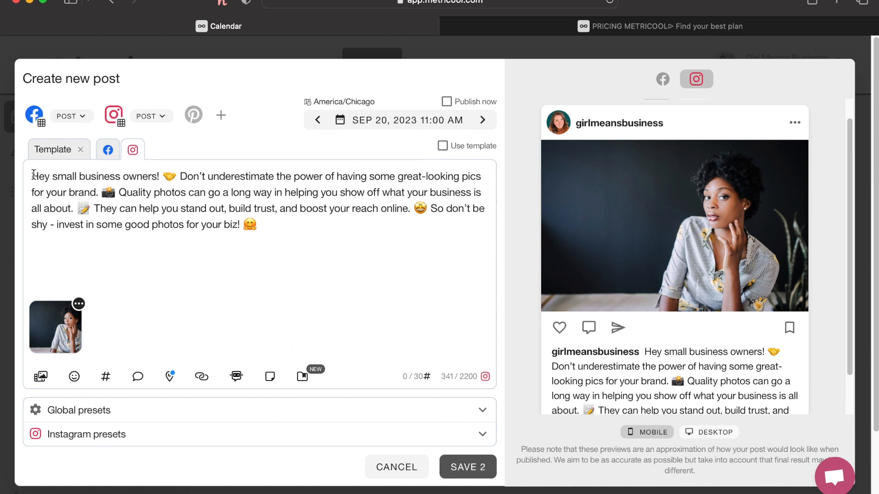
Compare the new Instagram caption with the Facebook version of the post
{"action": "left_click_drag", "start_coordinate": [32, 174], "coordinate": [267, 229]}
{"action": "left_click", "coordinate": [305, 236]}
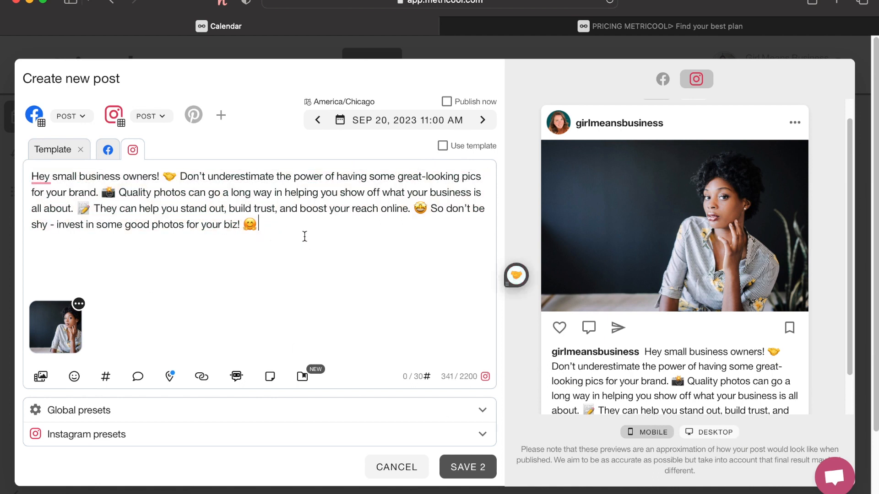
{"action": "left_click", "coordinate": [112, 155]}
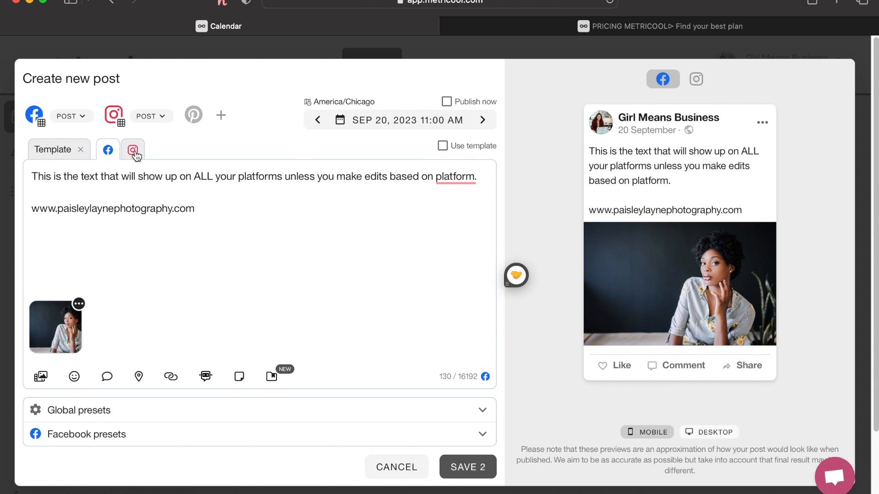
{"action": "left_click", "coordinate": [133, 152]}
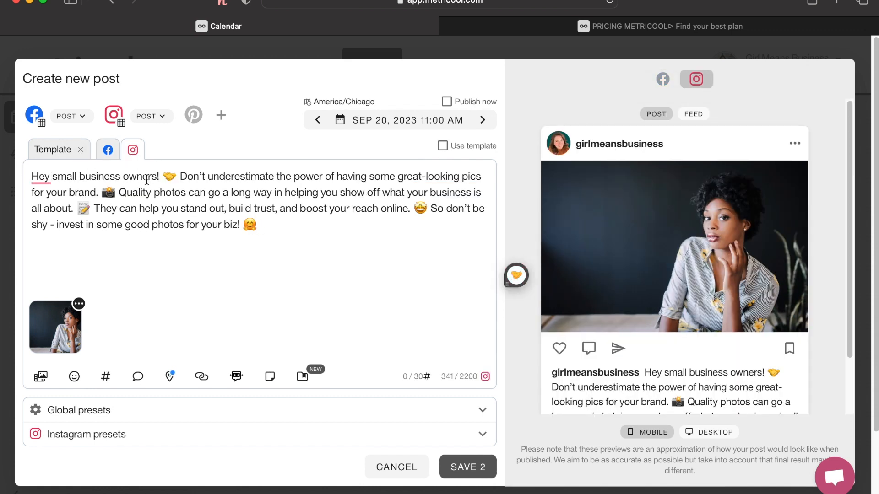
Edit the Instagram caption so the greeting reads "Hey, small biz owners!" and the next sentence says "great-looking photos"
{"action": "mouse_move", "coordinate": [53, 178]}
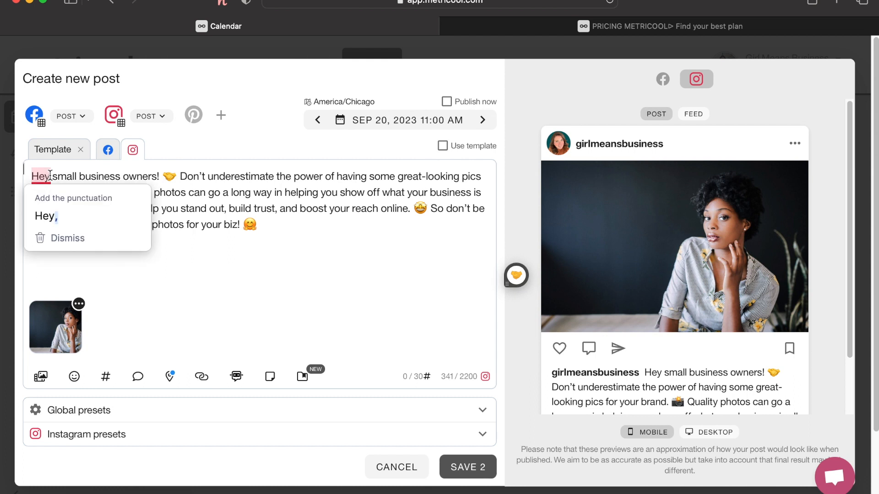
{"action": "left_click", "coordinate": [44, 213]}
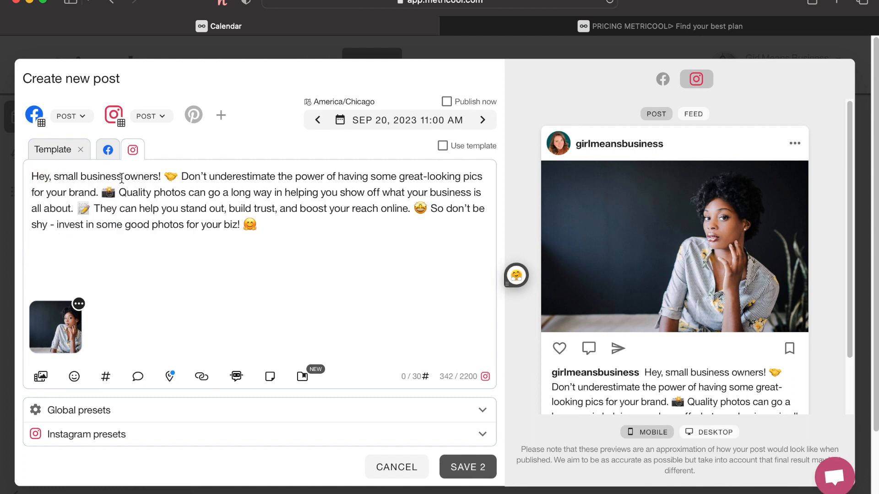
{"action": "left_click", "coordinate": [157, 176]}
{"action": "double_click", "coordinate": [108, 177]}
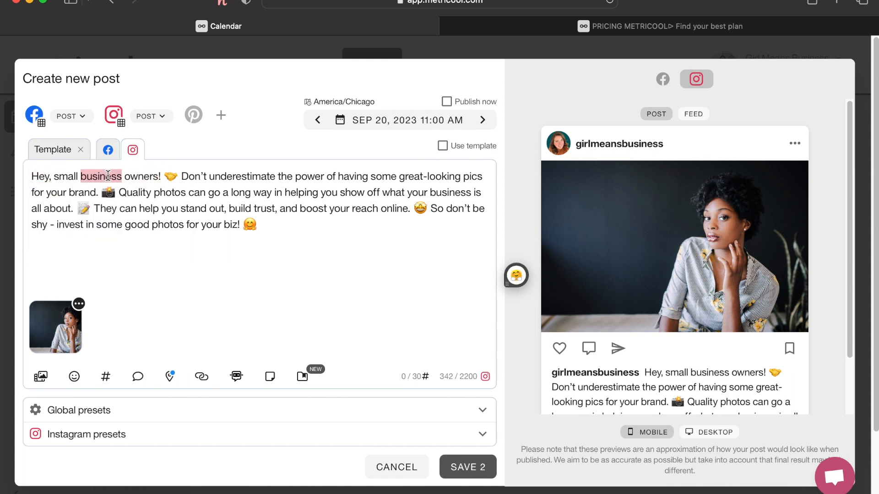
{"action": "type", "text": "biz"}
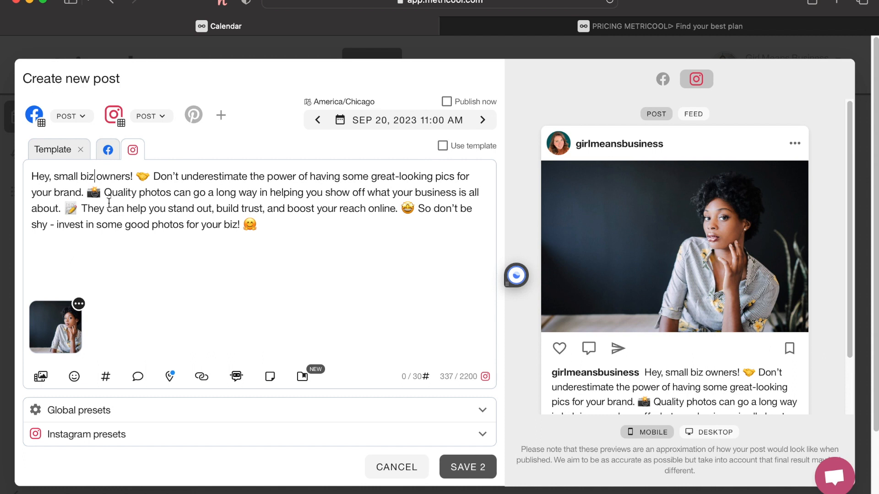
{"action": "double_click", "coordinate": [444, 177]}
{"action": "type", "text": "photos"}
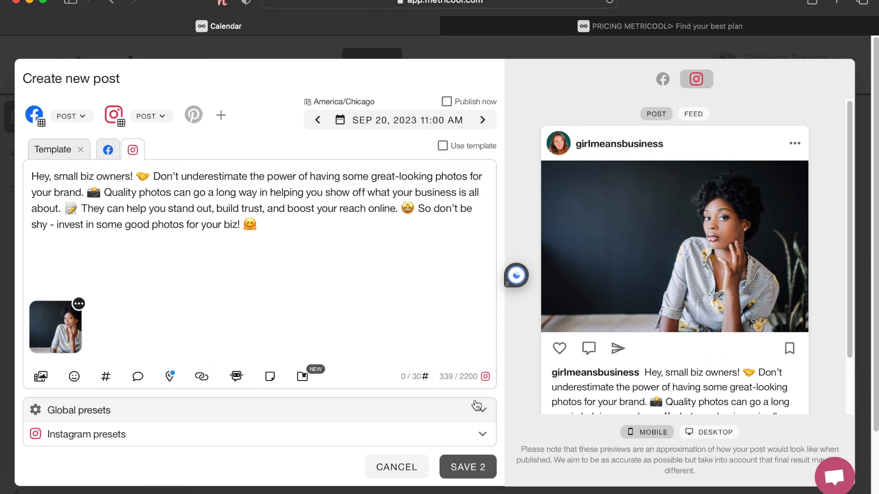
Set the publishing time to 11:07 AM on Sep 20, 2023 and save both posts
{"action": "left_click", "coordinate": [446, 124]}
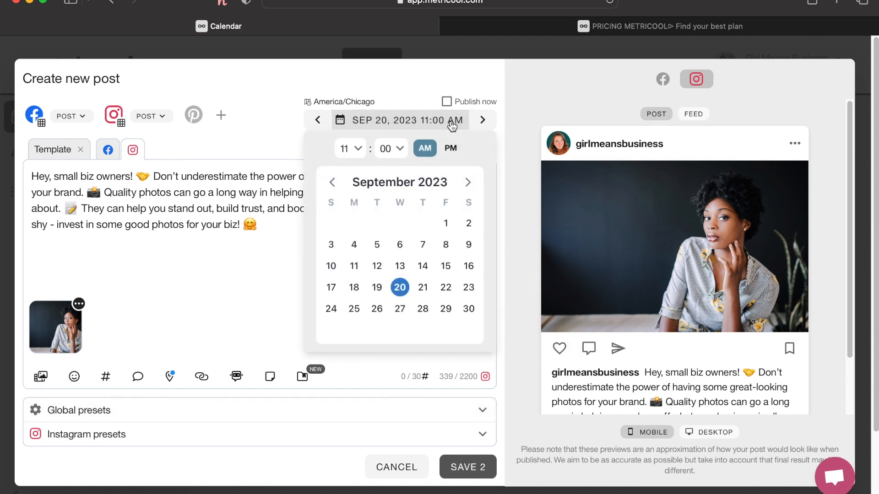
{"action": "left_click", "coordinate": [399, 149]}
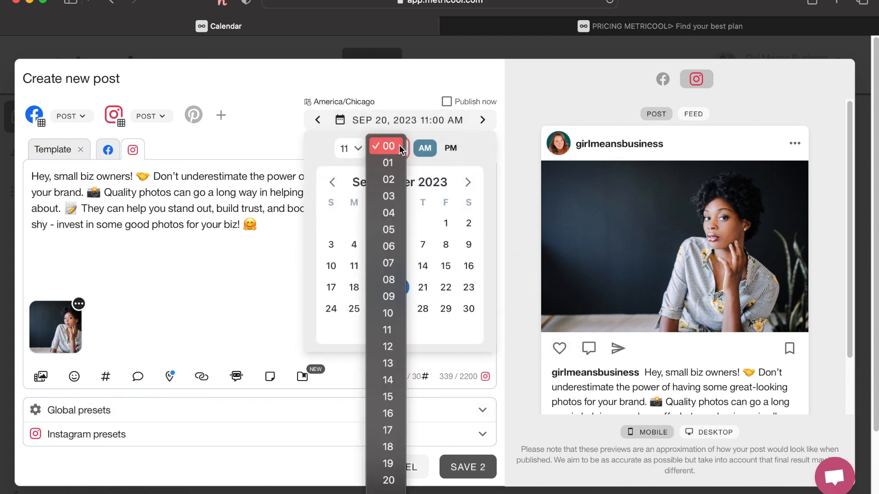
{"action": "left_click", "coordinate": [389, 263]}
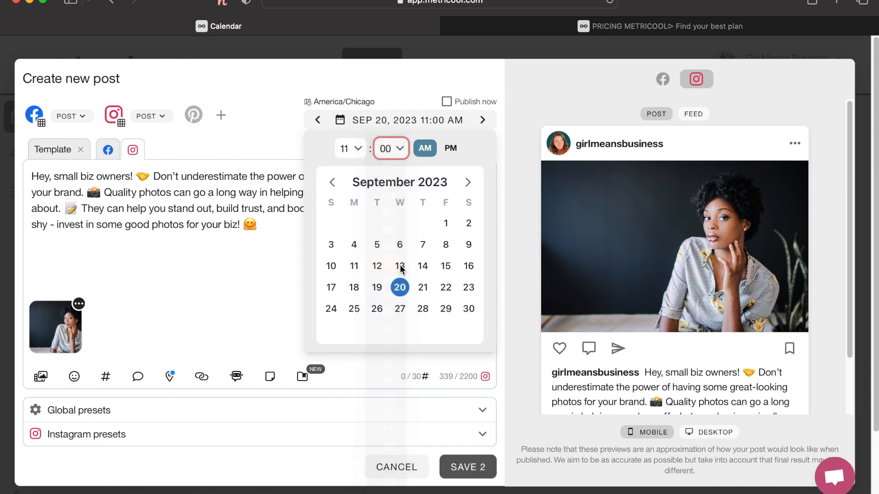
{"action": "left_click", "coordinate": [503, 130]}
{"action": "left_click", "coordinate": [463, 470]}
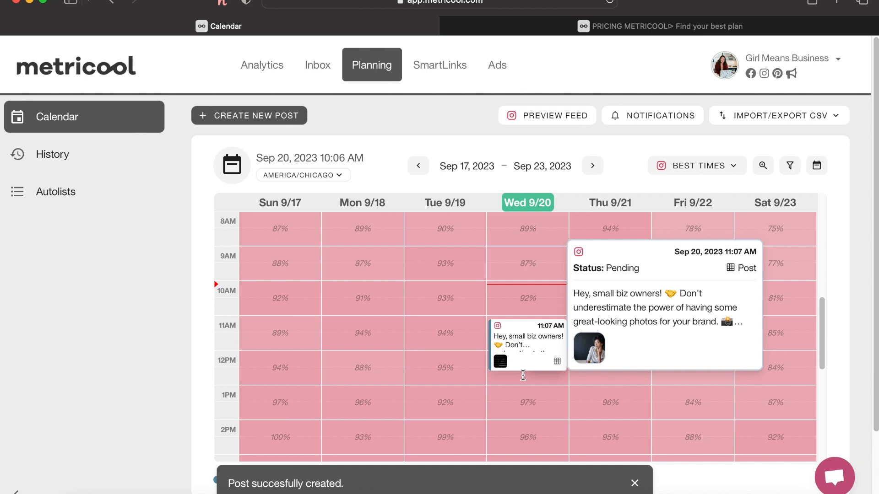
Show the best posting times for Facebook and move the scheduled Facebook post to 1:37 PM on Wed 9/20
{"action": "mouse_move", "coordinate": [561, 341]}
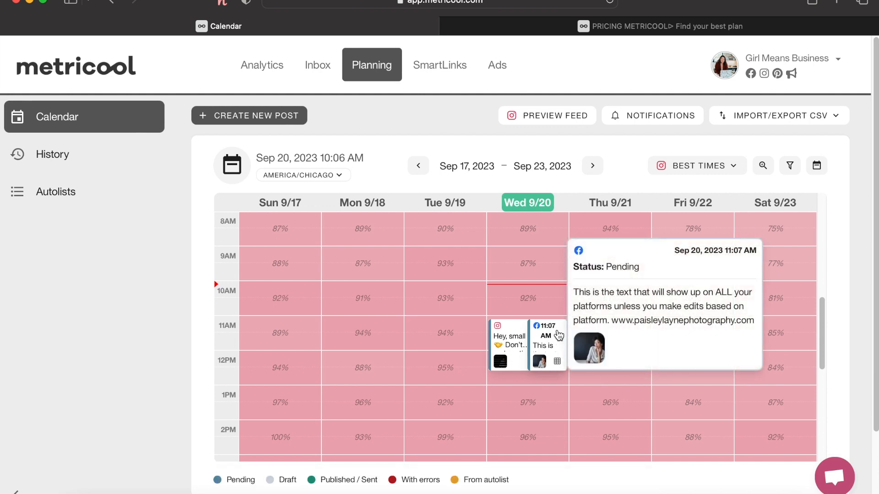
{"action": "left_click", "coordinate": [720, 166]}
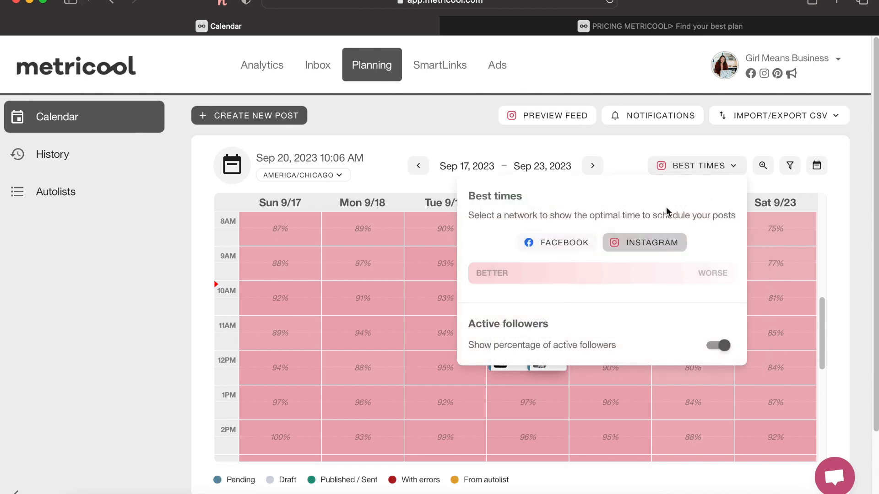
{"action": "left_click", "coordinate": [561, 246]}
{"action": "scroll", "coordinate": [629, 309], "scroll_direction": "down", "scroll_amount": 1}
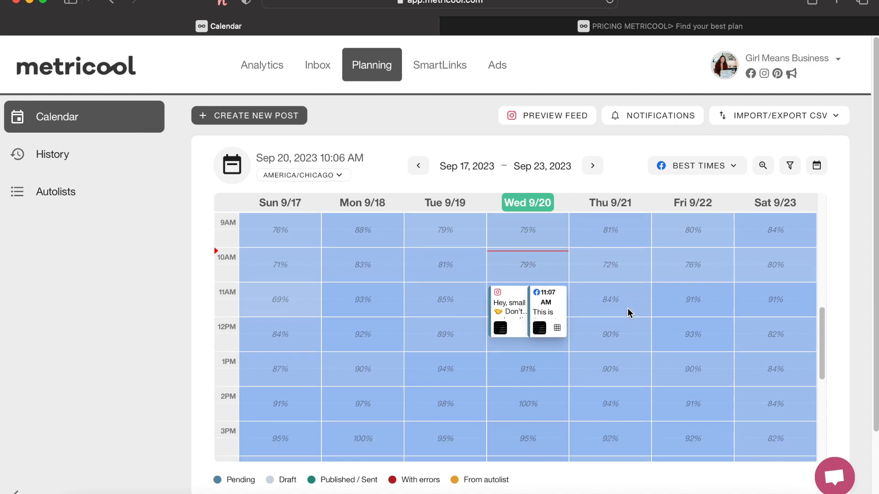
{"action": "left_click_drag", "start_coordinate": [556, 302], "coordinate": [545, 389]}
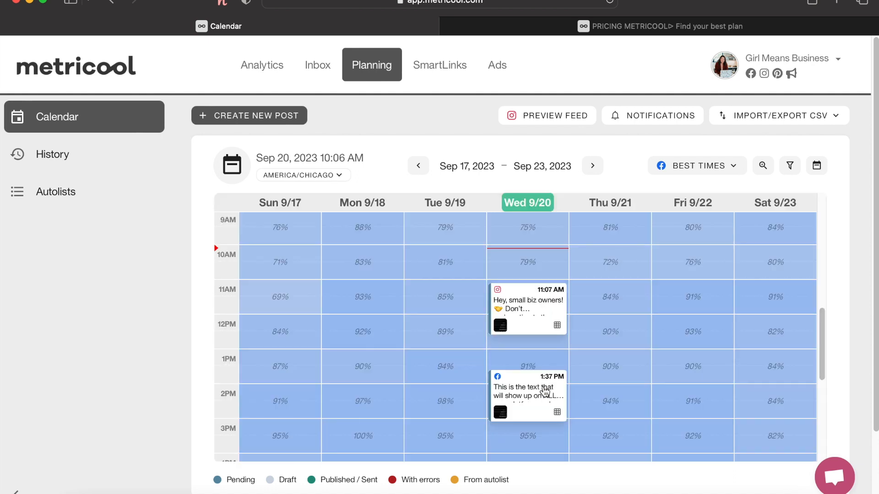
{"action": "mouse_move", "coordinate": [545, 389]}
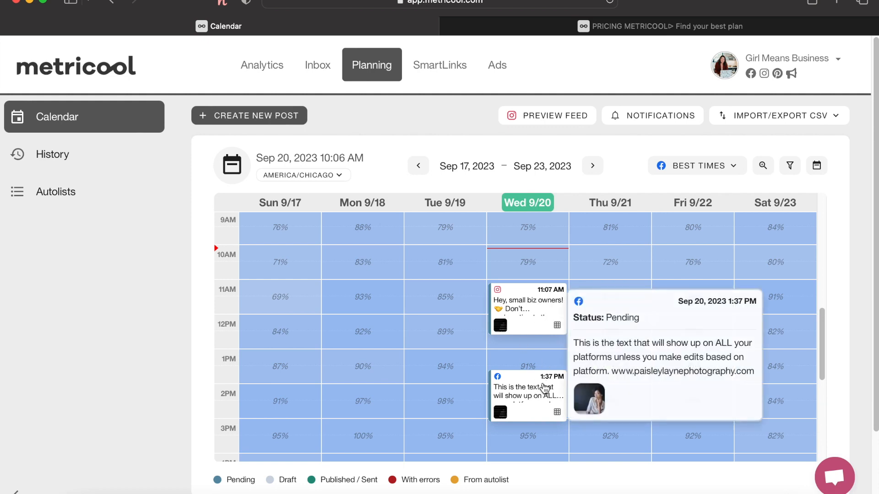
Reschedule the Wed 9/20 Facebook post to 1:51 PM and save the edited post
{"action": "left_click", "coordinate": [539, 387]}
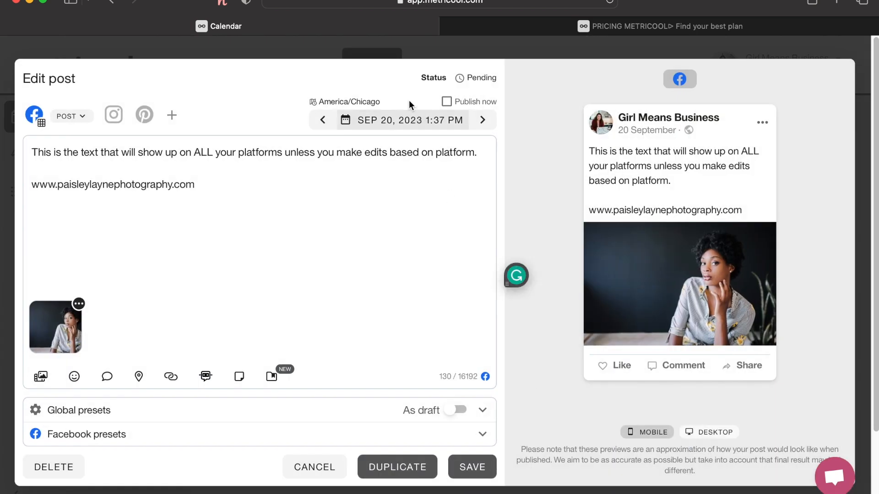
{"action": "left_click", "coordinate": [439, 126]}
{"action": "left_click", "coordinate": [401, 148]}
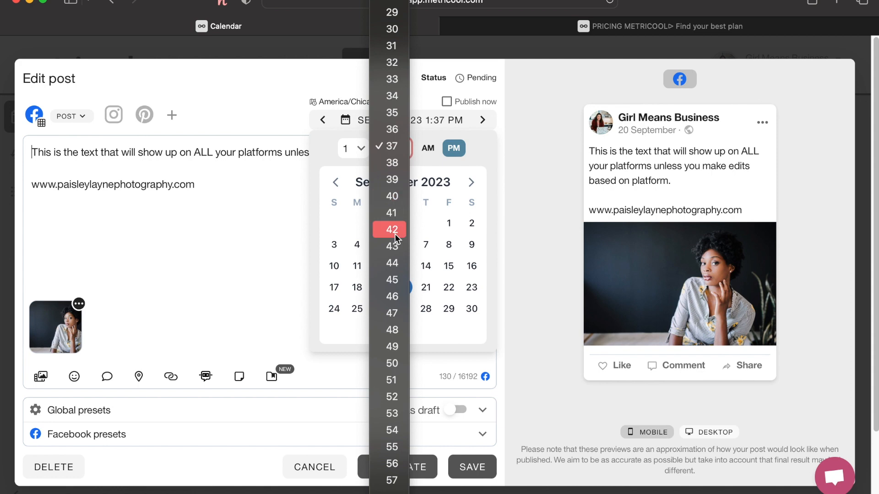
{"action": "left_click", "coordinate": [397, 380]}
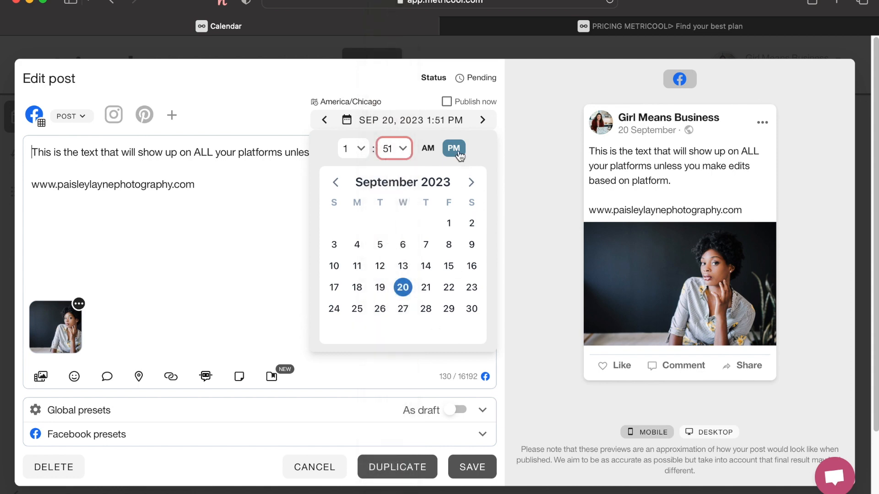
{"action": "left_click", "coordinate": [472, 467]}
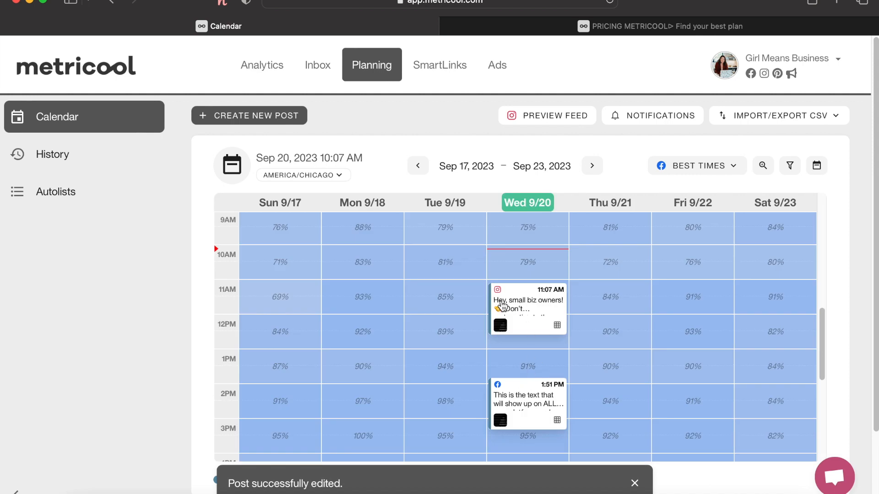
Switch the calendar's best posting times from Facebook to Instagram
{"action": "mouse_move", "coordinate": [525, 299]}
{"action": "left_click_drag", "start_coordinate": [533, 293], "coordinate": [557, 293]}
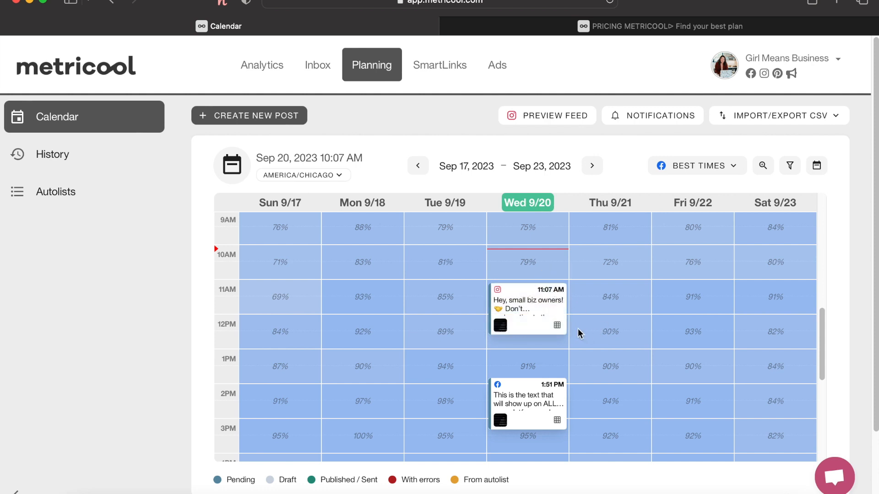
{"action": "left_click", "coordinate": [710, 167]}
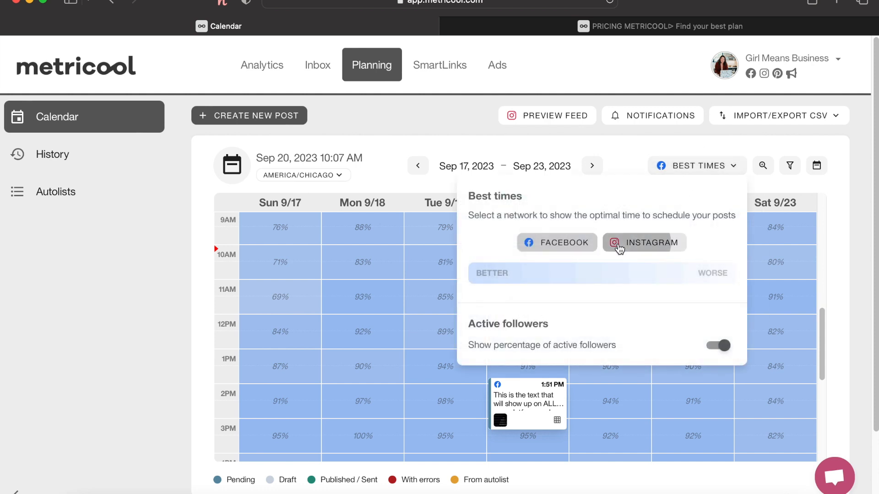
{"action": "left_click", "coordinate": [616, 241]}
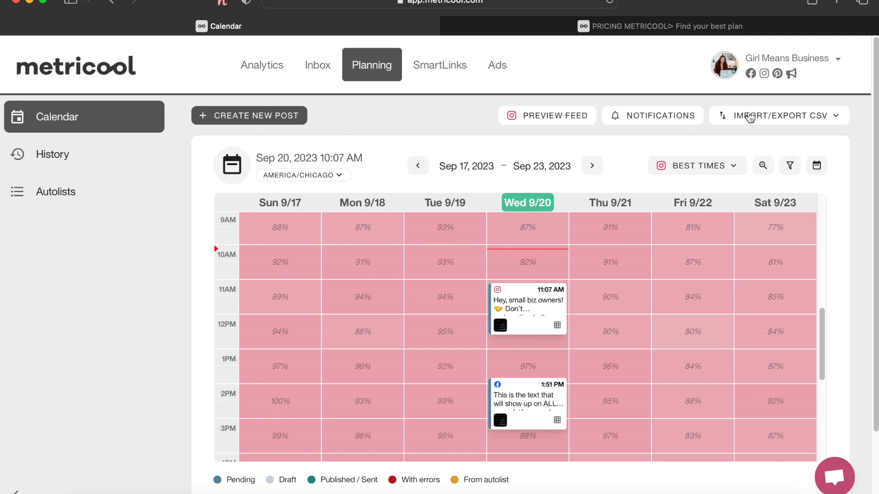
Switch to the paisleylaynephotography brand and show its planning calendar by month, previewing the post scheduled for Friday, September 22
{"action": "left_click", "coordinate": [788, 65]}
{"action": "left_click", "coordinate": [703, 139]}
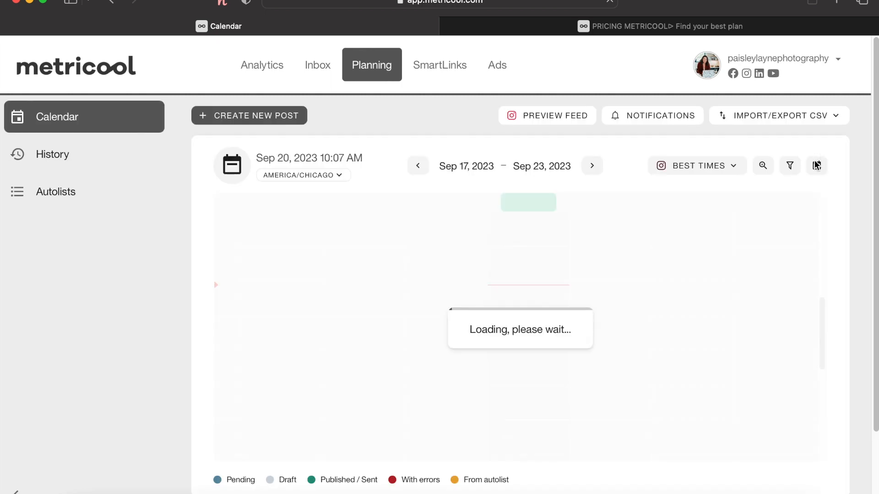
{"action": "left_click", "coordinate": [816, 167]}
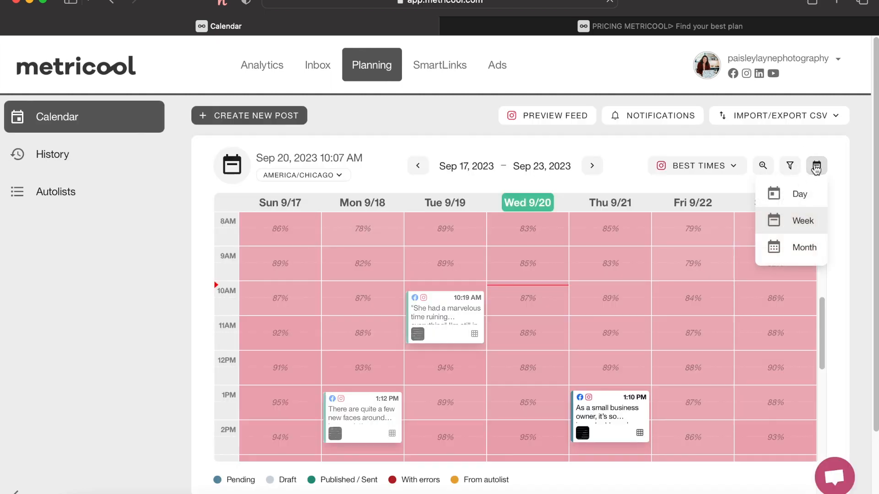
{"action": "left_click", "coordinate": [806, 247]}
{"action": "scroll", "coordinate": [705, 268], "scroll_direction": "down", "scroll_amount": 5}
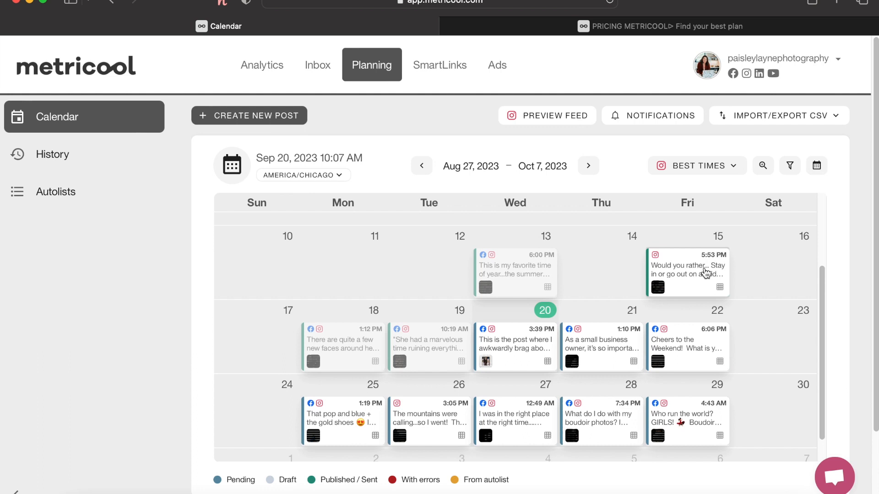
{"action": "mouse_move", "coordinate": [653, 337]}
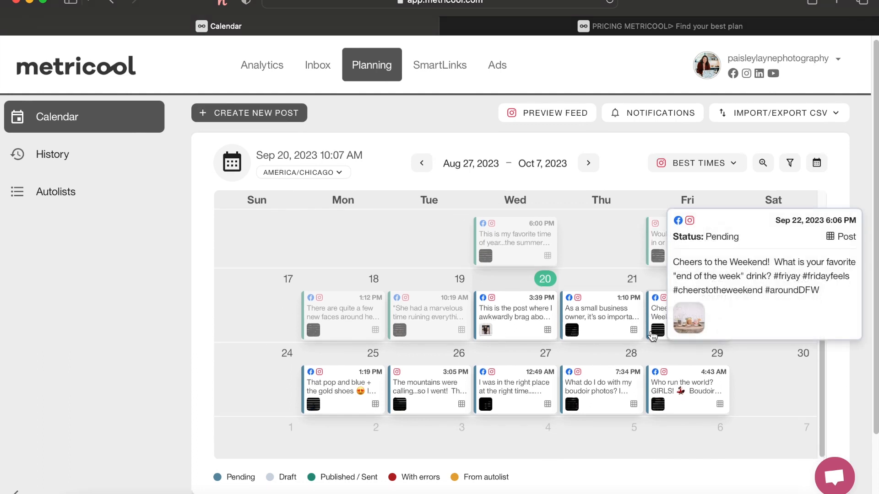